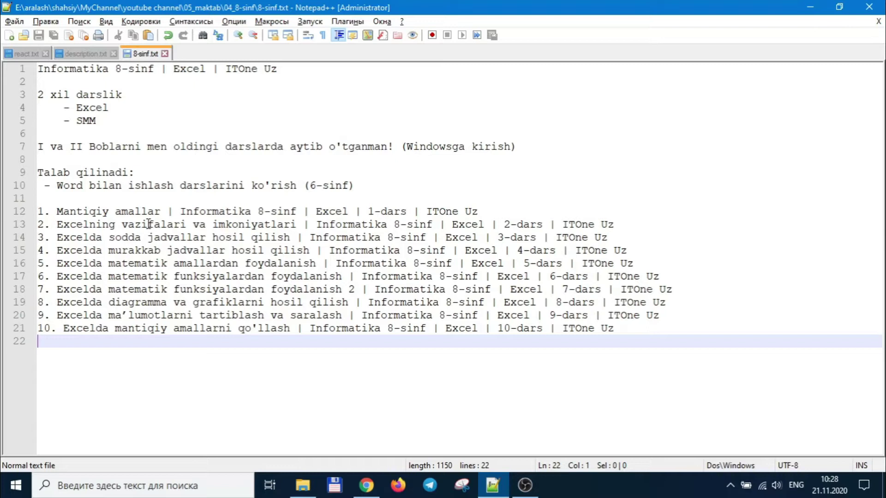
Launch Excel 2013 through a Windows search for 'excel'.
{"action": "key", "text": "super"}
{"action": "type", "text": "excel"}
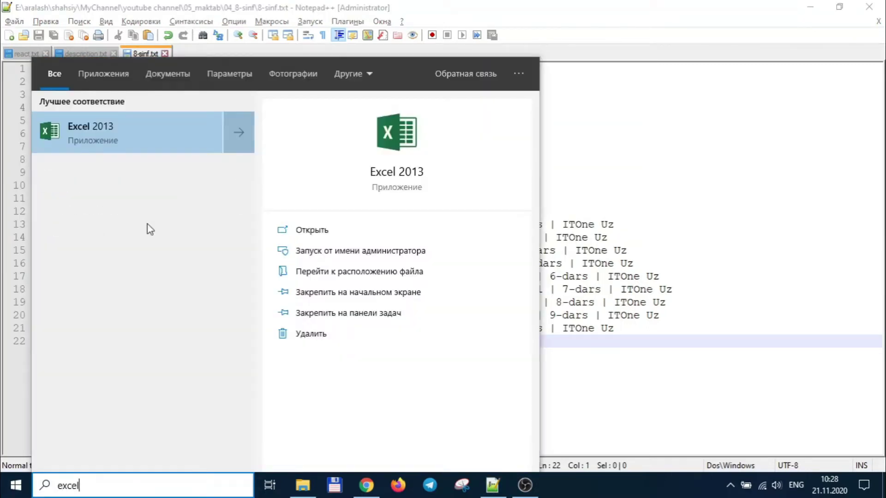
{"action": "key", "text": "Return"}
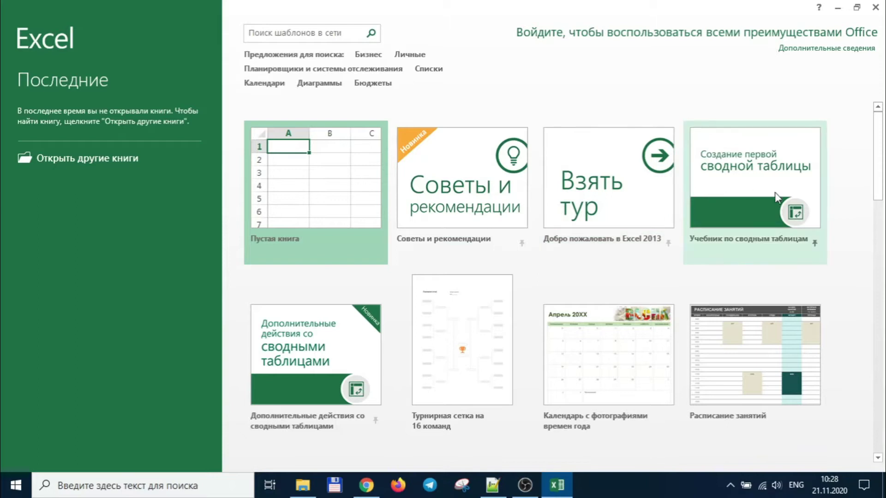
Browse the Excel start screen templates and create a new blank workbook.
{"action": "scroll", "coordinate": [479, 333], "scroll_direction": "down", "scroll_amount": 1}
{"action": "scroll", "coordinate": [461, 323], "scroll_direction": "down", "scroll_amount": 2}
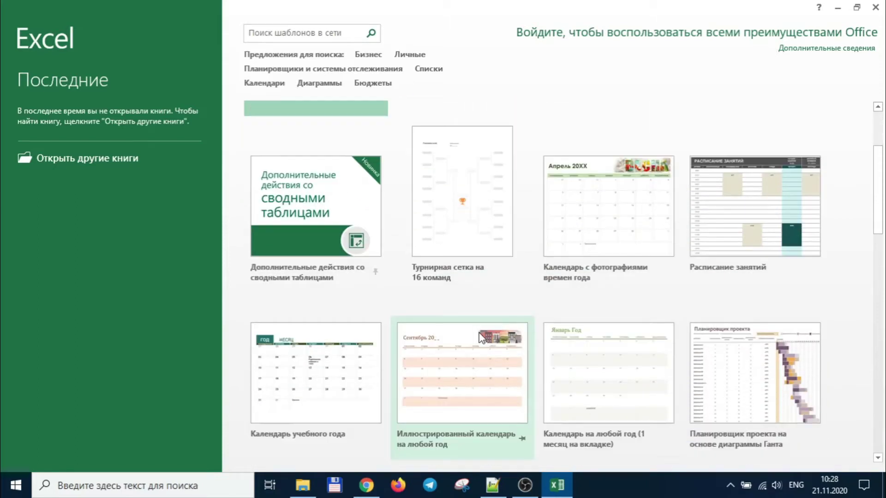
{"action": "scroll", "coordinate": [438, 310], "scroll_direction": "down", "scroll_amount": 5}
{"action": "scroll", "coordinate": [417, 295], "scroll_direction": "down", "scroll_amount": 2}
{"action": "scroll", "coordinate": [417, 294], "scroll_direction": "up", "scroll_amount": 2}
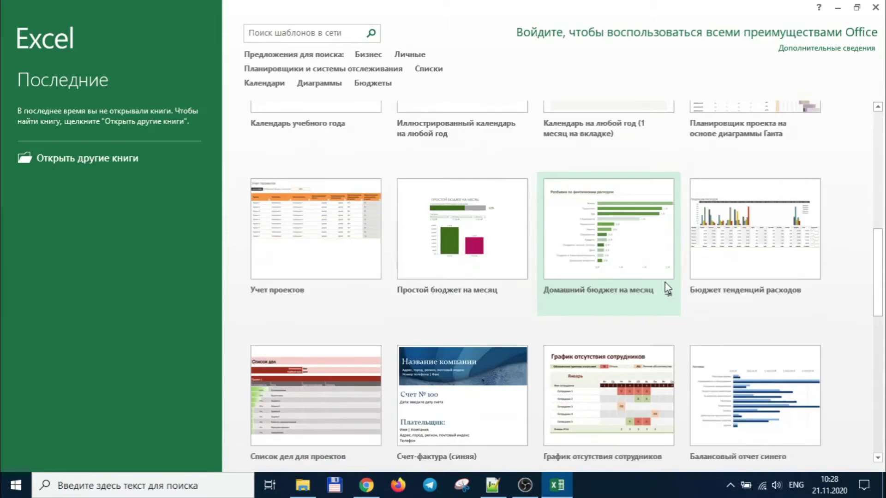
{"action": "scroll", "coordinate": [427, 303], "scroll_direction": "up", "scroll_amount": 5}
{"action": "scroll", "coordinate": [434, 309], "scroll_direction": "up", "scroll_amount": 3}
{"action": "left_click", "coordinate": [318, 196]}
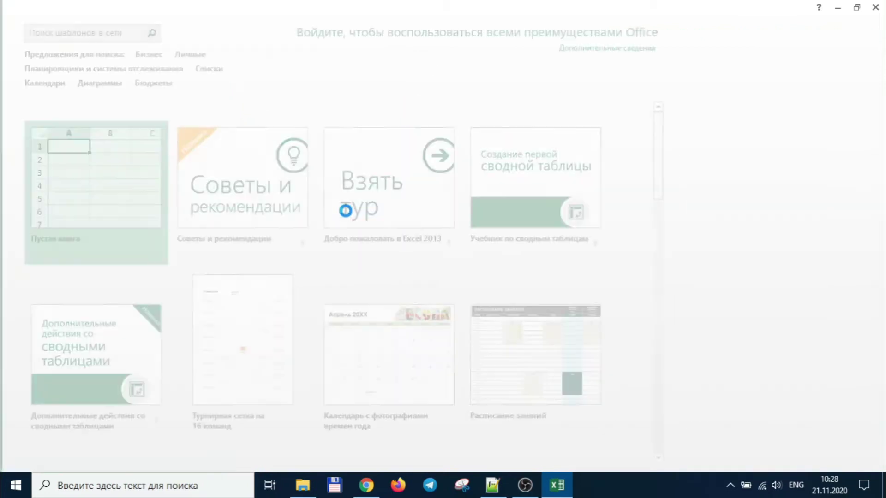
Select cell C5, range A1:M15, cell J10, range A1:A3 and cell B3.
{"action": "left_click", "coordinate": [111, 189]}
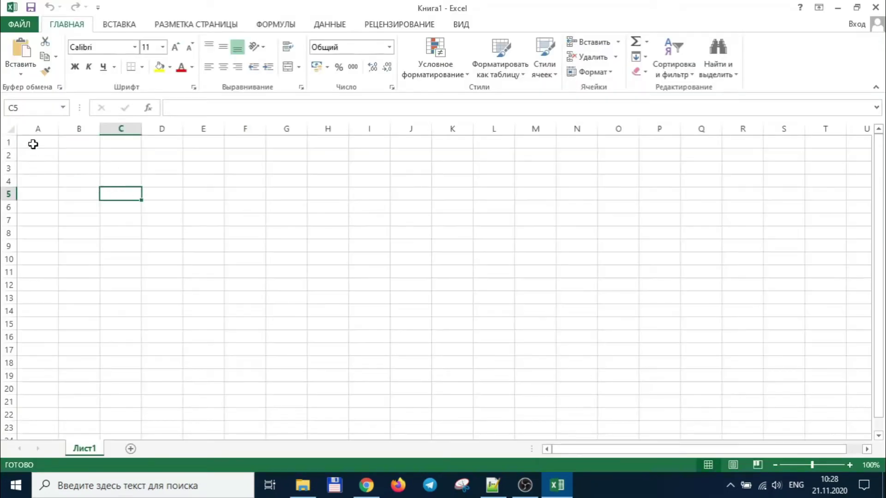
{"action": "left_click_drag", "start_coordinate": [32, 142], "coordinate": [529, 325]}
{"action": "left_click", "coordinate": [429, 260]}
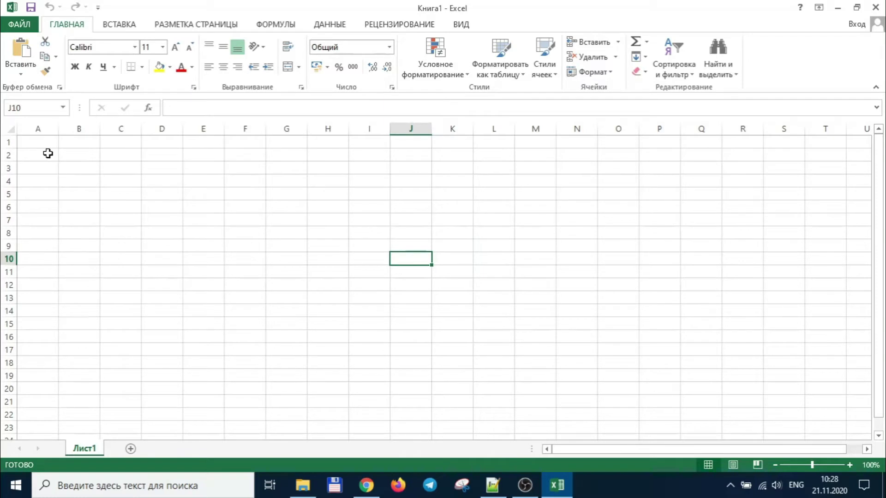
{"action": "left_click_drag", "start_coordinate": [39, 144], "coordinate": [51, 164]}
{"action": "left_click", "coordinate": [65, 167]}
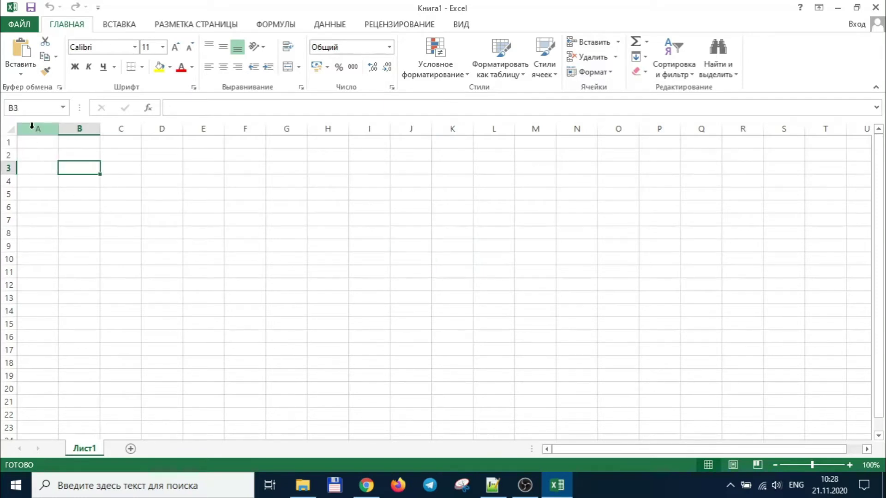
Select the whole of column A, row 1, column A and row 1 again, then column B.
{"action": "left_click", "coordinate": [32, 125]}
{"action": "left_click", "coordinate": [8, 142]}
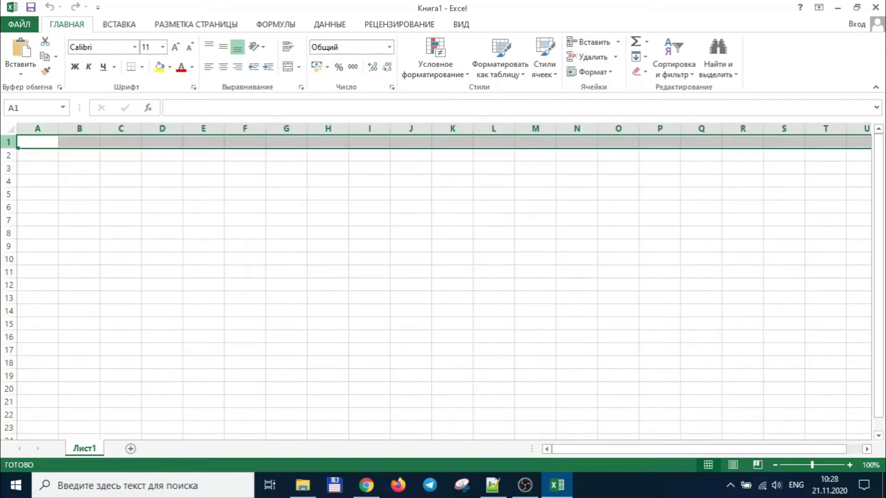
{"action": "left_click", "coordinate": [37, 128]}
{"action": "left_click", "coordinate": [8, 142]}
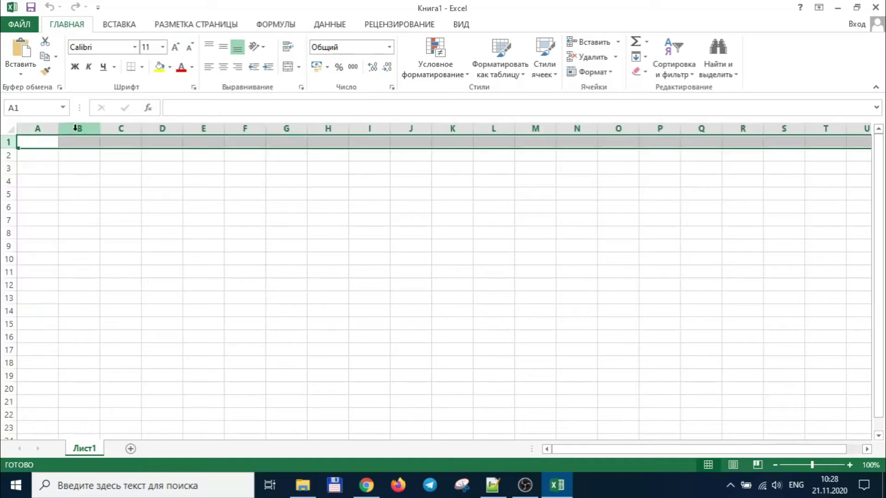
{"action": "left_click", "coordinate": [75, 128]}
Select single cells C5, G4, I7, J6, G5, B4 and J6 in turn.
{"action": "left_click", "coordinate": [123, 193]}
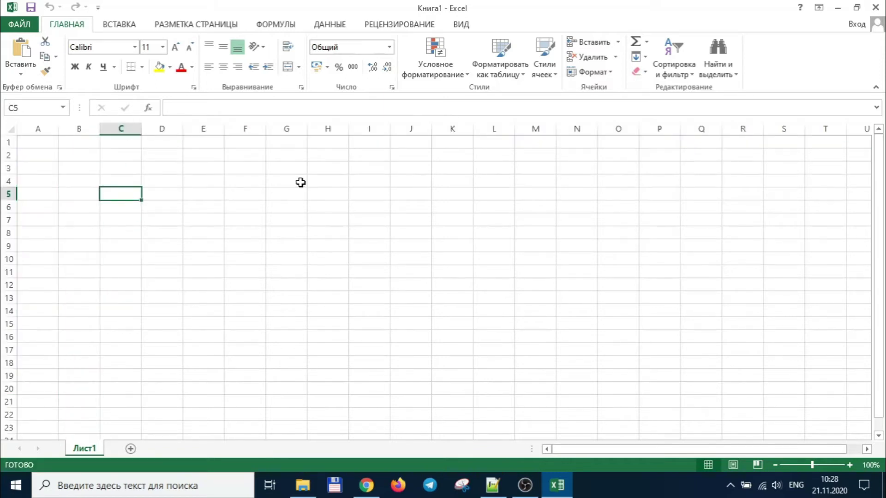
{"action": "left_click", "coordinate": [300, 182]}
{"action": "left_click", "coordinate": [350, 216]}
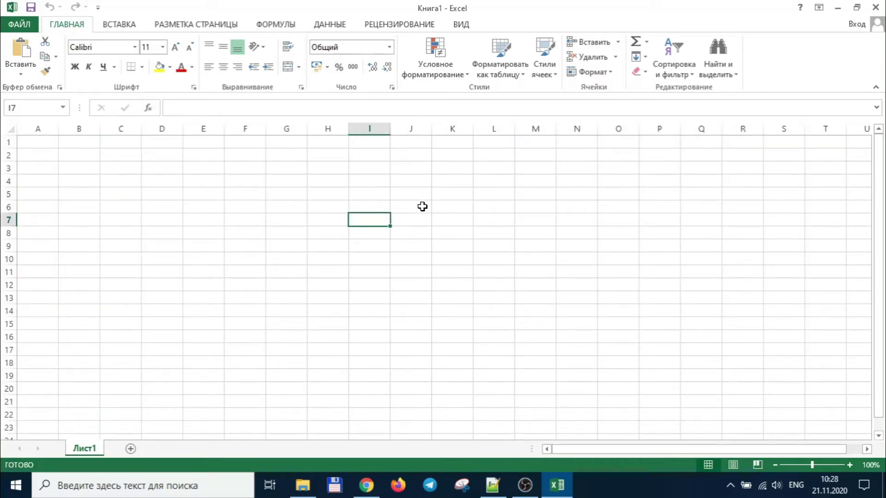
{"action": "left_click", "coordinate": [425, 206]}
{"action": "left_click", "coordinate": [300, 196]}
{"action": "left_click", "coordinate": [93, 183]}
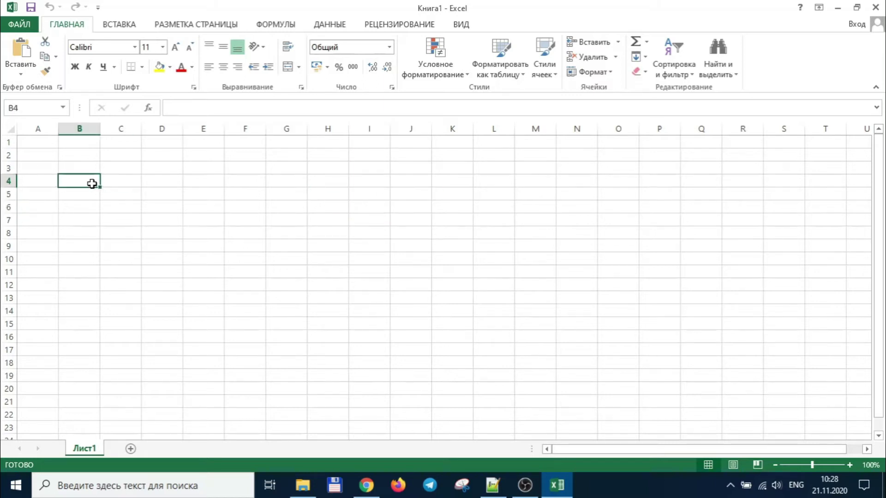
{"action": "left_click", "coordinate": [412, 206]}
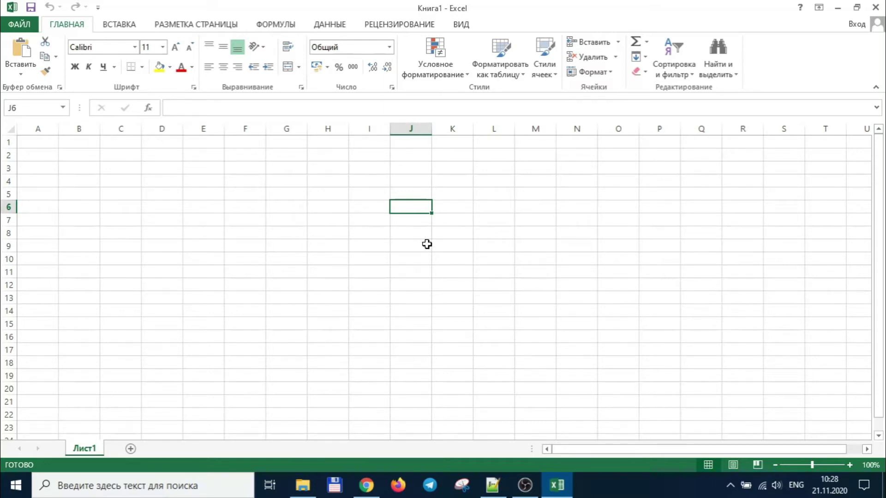
Select cells P8, N15, L16, G18, B8, A5 and A2 in turn.
{"action": "left_click", "coordinate": [664, 234]}
{"action": "left_click", "coordinate": [579, 324]}
{"action": "left_click", "coordinate": [513, 334]}
{"action": "left_click", "coordinate": [281, 358]}
{"action": "left_click", "coordinate": [93, 233]}
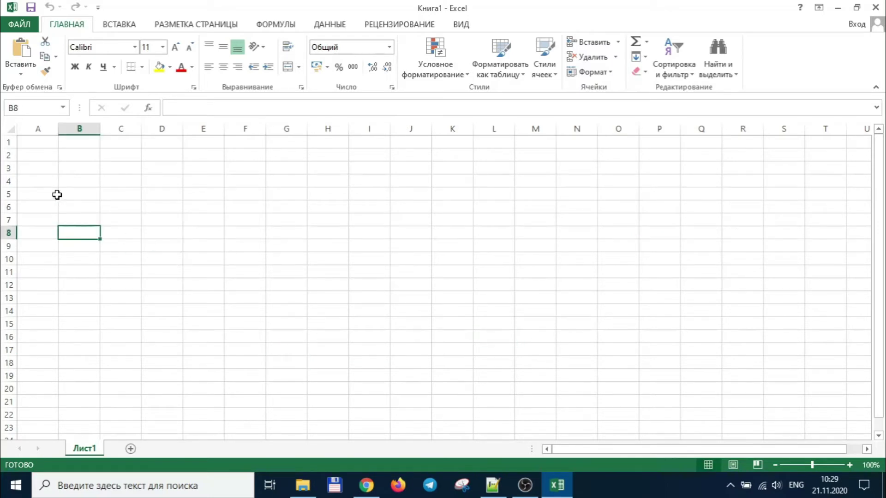
{"action": "left_click", "coordinate": [57, 194]}
{"action": "left_click", "coordinate": [37, 152]}
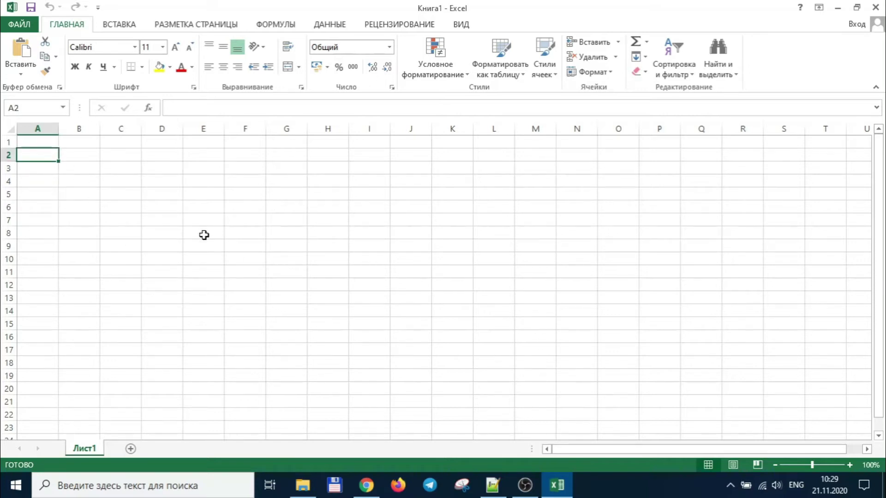
{"action": "left_click", "coordinate": [20, 25]}
Start Save As and pick the Desktop as the save location.
{"action": "left_click", "coordinate": [26, 20]}
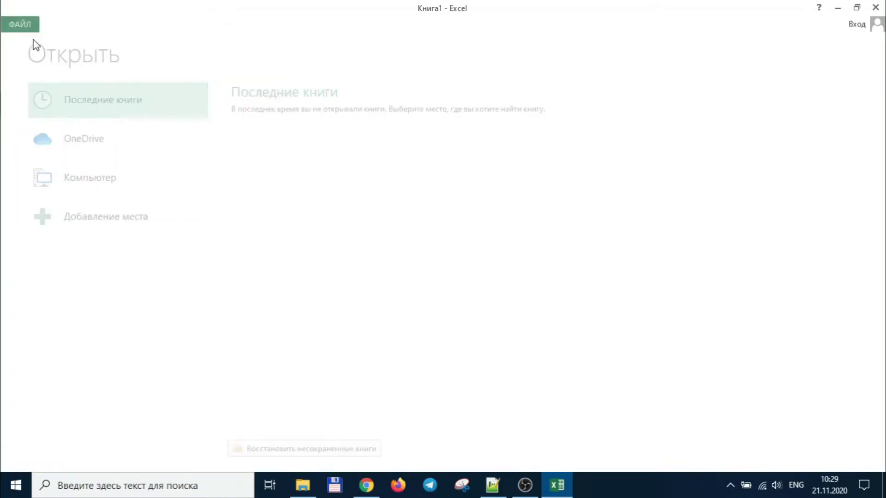
{"action": "left_click", "coordinate": [20, 24]}
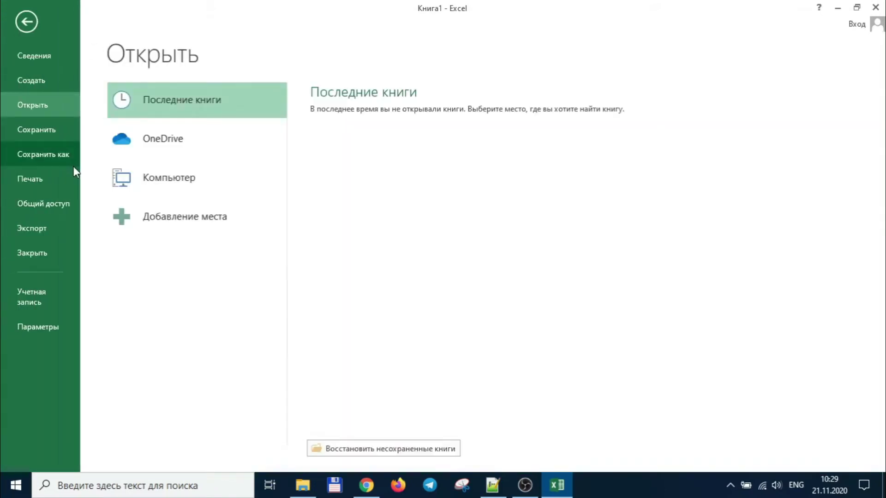
{"action": "left_click", "coordinate": [44, 132]}
{"action": "left_click", "coordinate": [345, 214]}
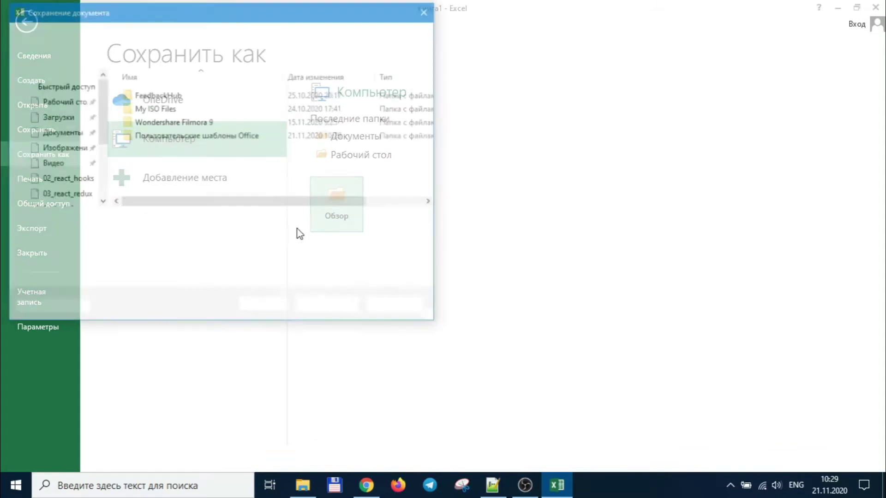
{"action": "left_click_drag", "start_coordinate": [100, 147], "coordinate": [112, 81]}
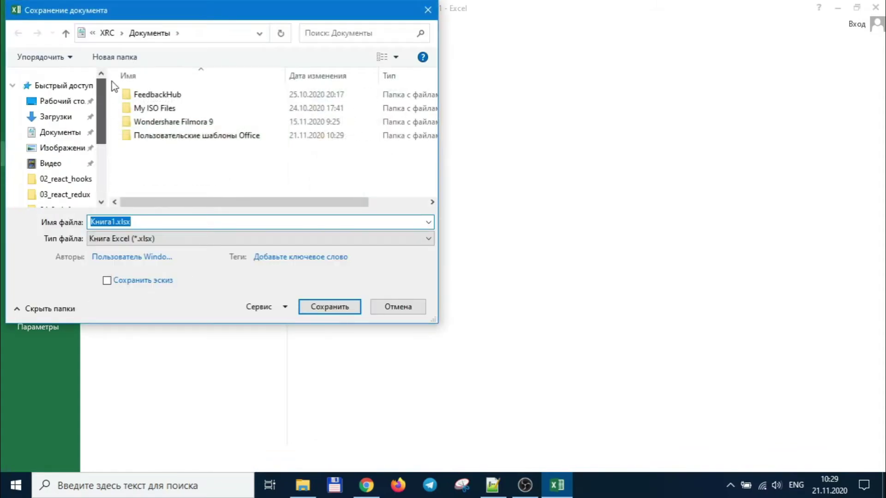
{"action": "left_click", "coordinate": [74, 103]}
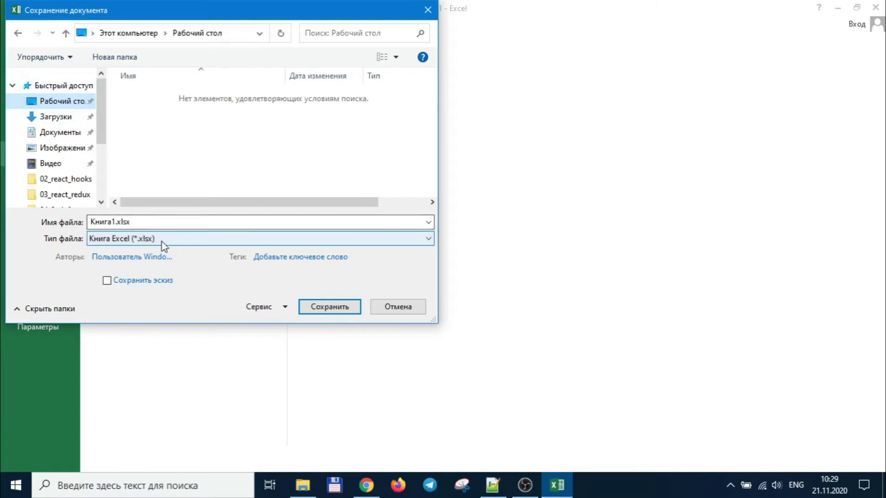
Name the file 1-dars, keep the Excel Workbook (.xlsx) format, and save it.
{"action": "double_click", "coordinate": [111, 224]}
{"action": "key", "text": "Right"}
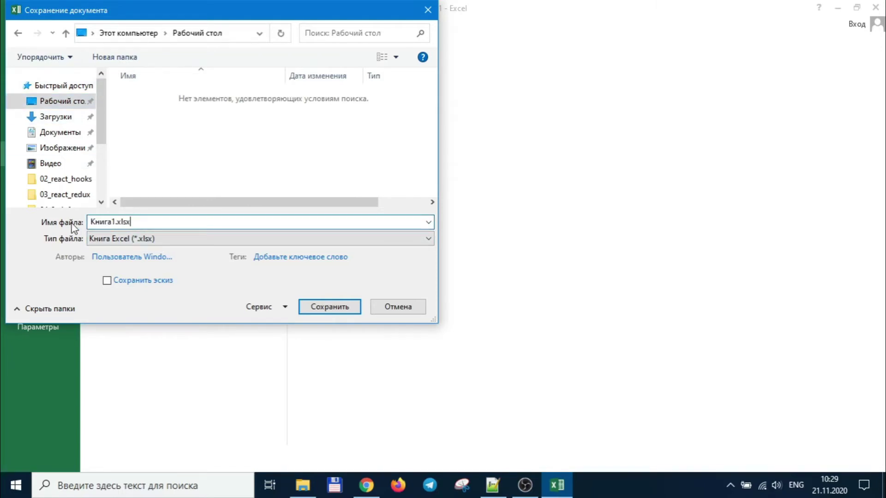
{"action": "key", "text": "Home"}
{"action": "key", "text": "ctrl+Right"}
{"action": "key", "text": "shift+Home"}
{"action": "type", "text": "1-dras"}
{"action": "key", "text": "BackSpace"}
{"action": "key", "text": "BackSpace"}
{"action": "key", "text": "BackSpace"}
{"action": "type", "text": "ars"}
{"action": "left_click", "coordinate": [158, 245]}
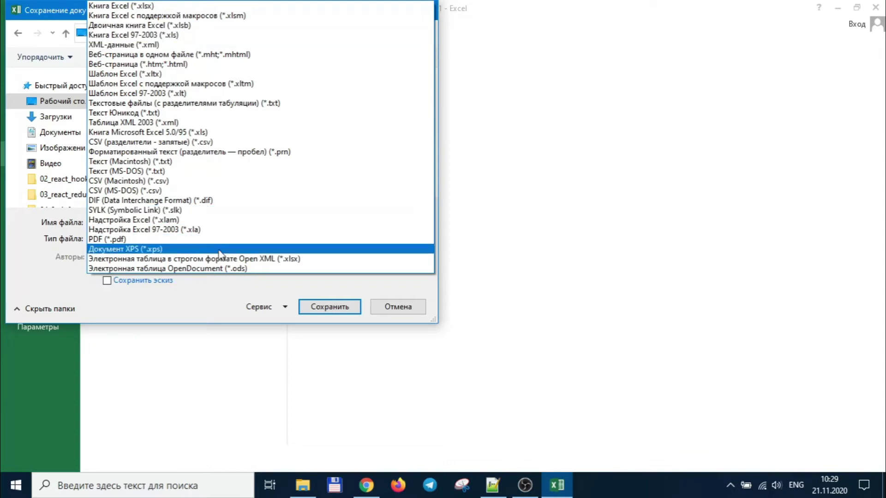
{"action": "left_click", "coordinate": [204, 298]}
{"action": "left_click", "coordinate": [323, 306]}
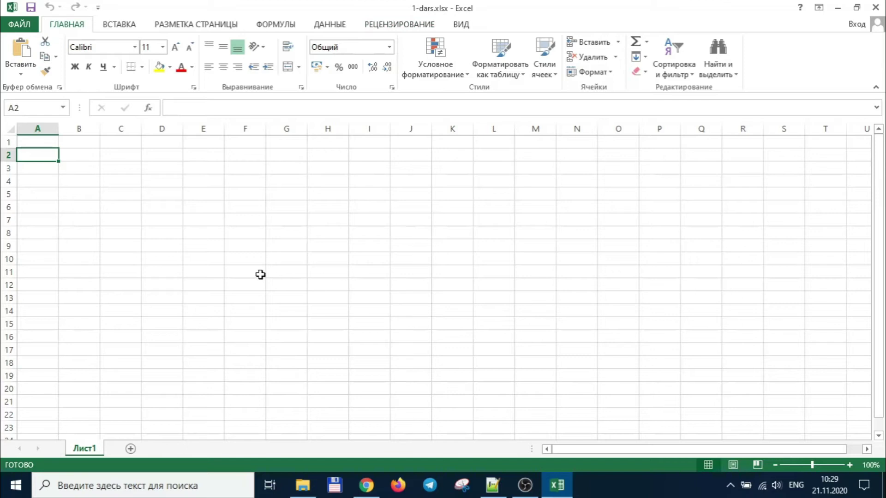
Save the workbook's current state from the File view.
{"action": "left_click", "coordinate": [215, 233]}
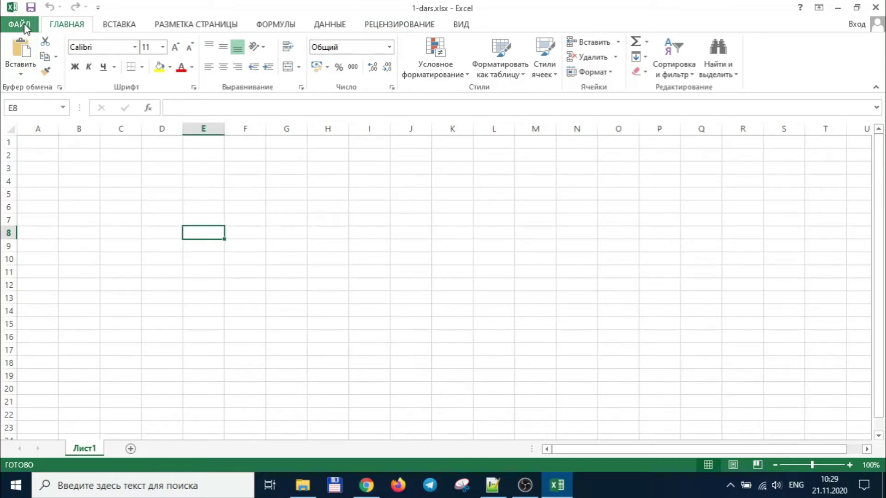
{"action": "left_click", "coordinate": [24, 26]}
{"action": "left_click", "coordinate": [43, 131]}
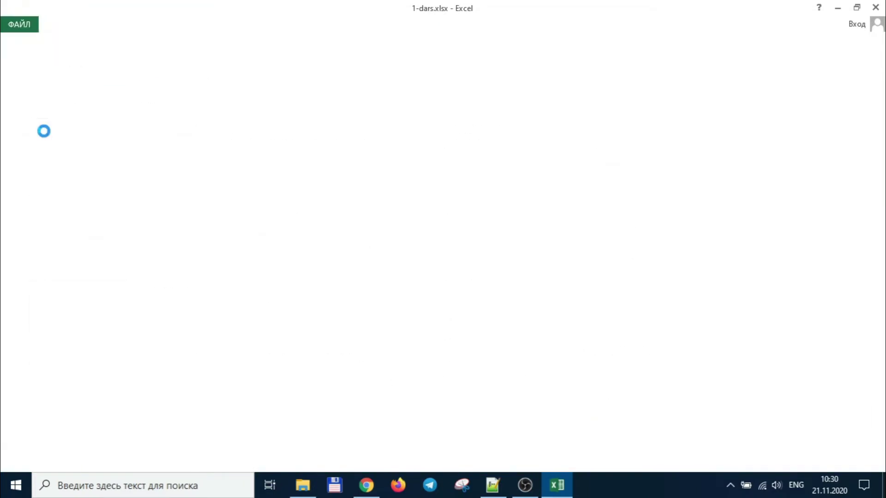
{"action": "left_click", "coordinate": [167, 181]}
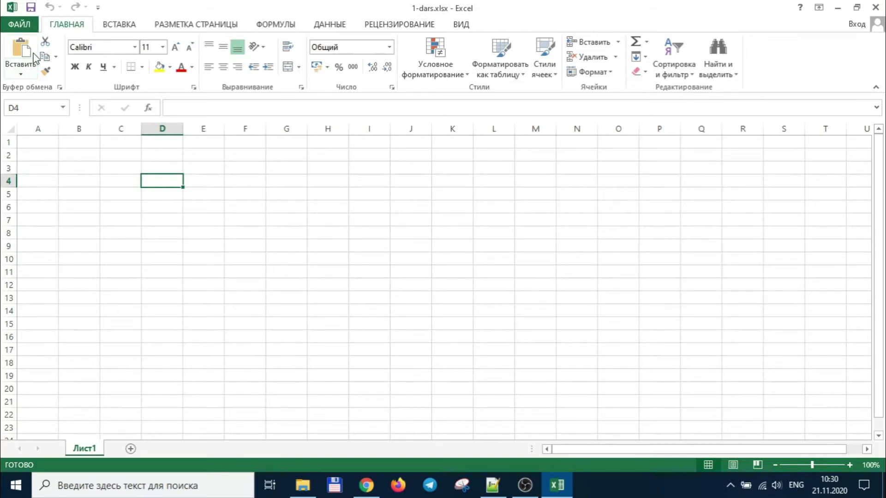
{"action": "left_click", "coordinate": [25, 24]}
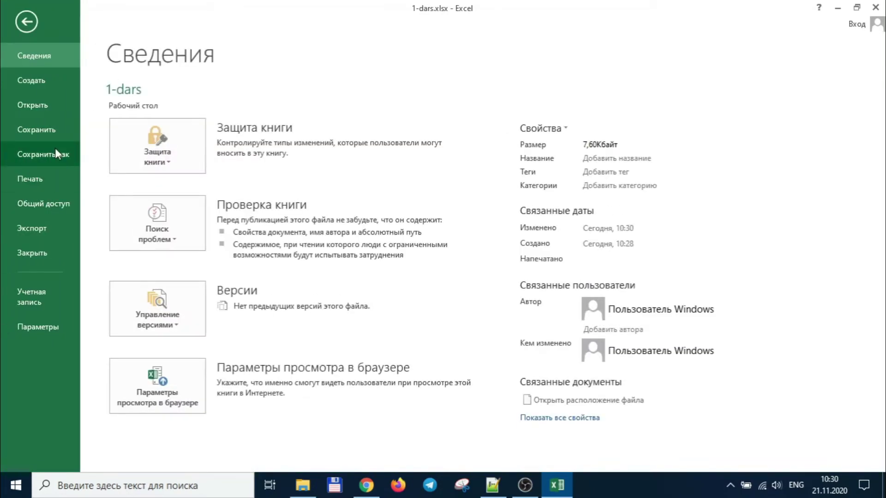
Return to Лист1 and select cell A1, block B2:M12 and cell Q10.
{"action": "left_click", "coordinate": [24, 26]}
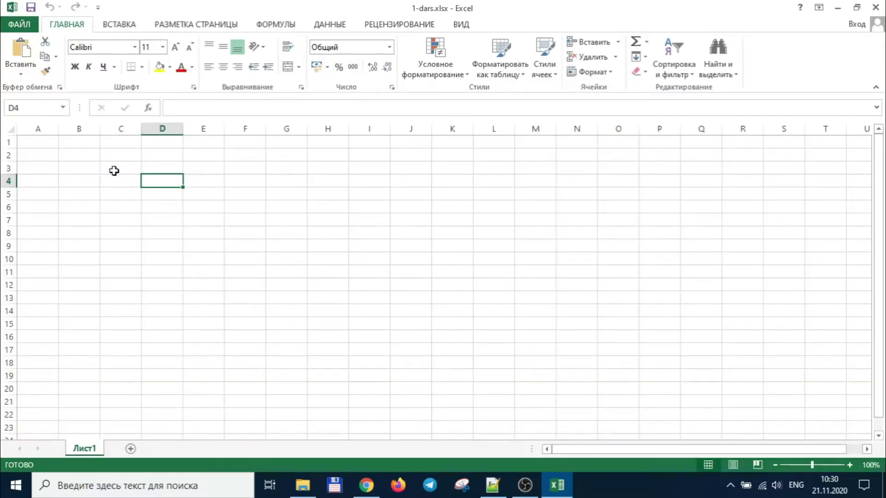
{"action": "left_click", "coordinate": [55, 142]}
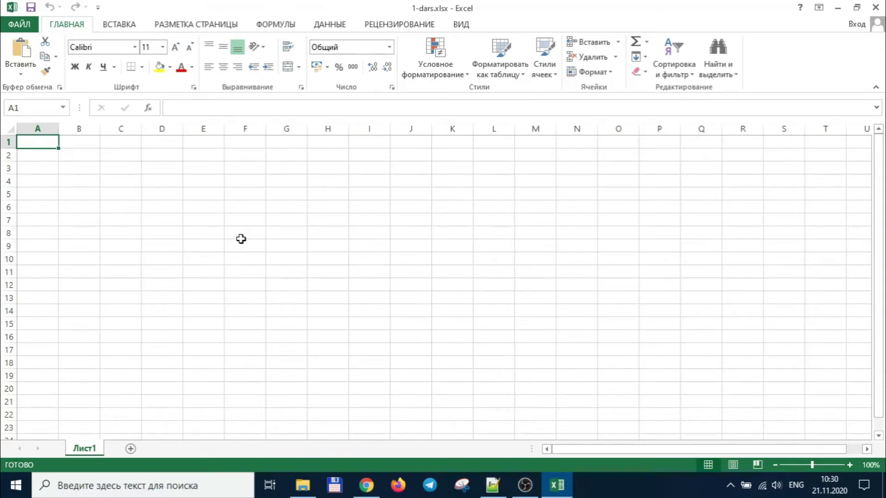
{"action": "left_click_drag", "start_coordinate": [89, 158], "coordinate": [555, 298]}
{"action": "left_click", "coordinate": [720, 261]}
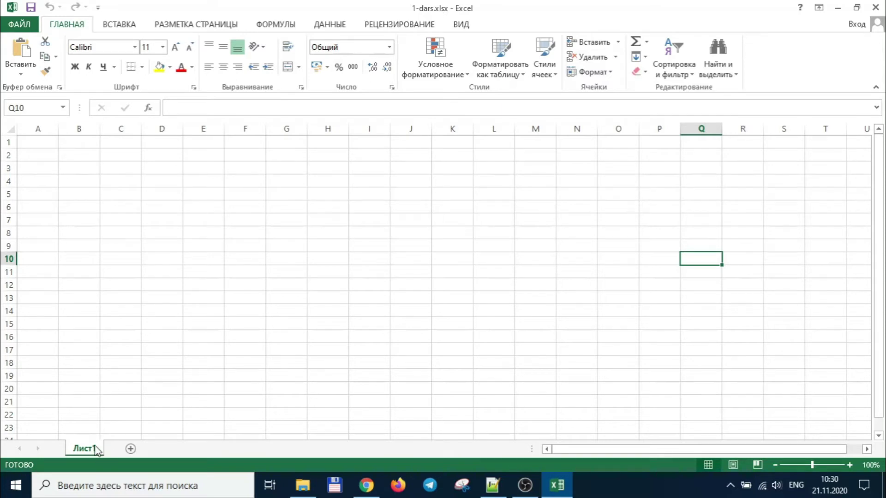
Rename Лист1 to 1-sahifa, then add a second sheet named 2-sahifa.
{"action": "double_click", "coordinate": [93, 449]}
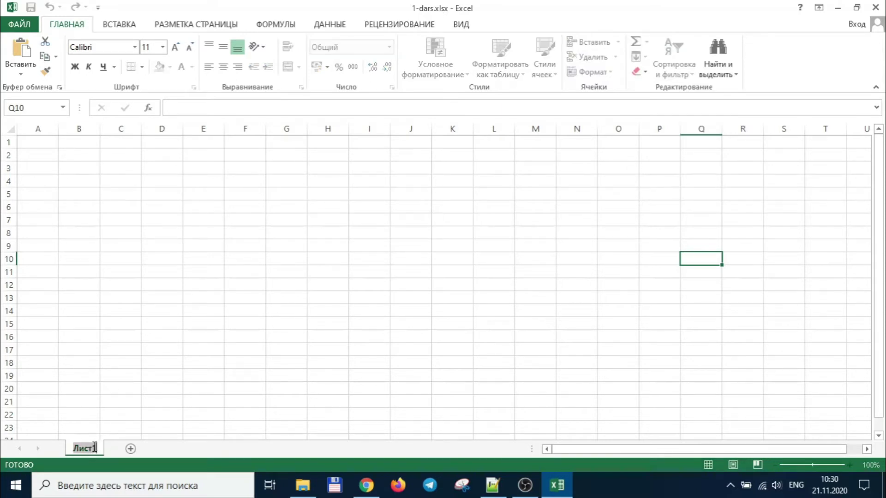
{"action": "type", "text": "1-sahifa"}
{"action": "key", "text": "Return"}
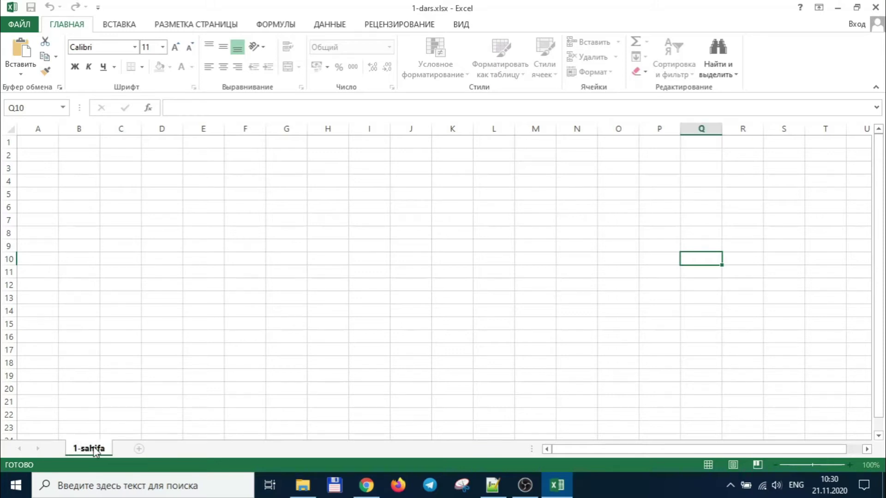
{"action": "left_click", "coordinate": [139, 449]}
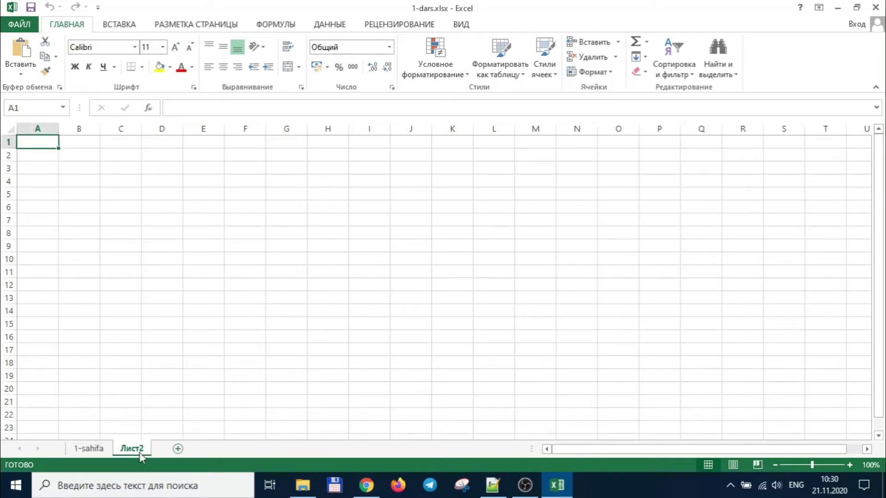
{"action": "double_click", "coordinate": [140, 452]}
{"action": "type", "text": "2-sahifa"}
{"action": "key", "text": "Return"}
Drag the sheet tabs to swap their order and back, then insert a new Лист3 sheet.
{"action": "left_click_drag", "start_coordinate": [104, 450], "coordinate": [102, 455]}
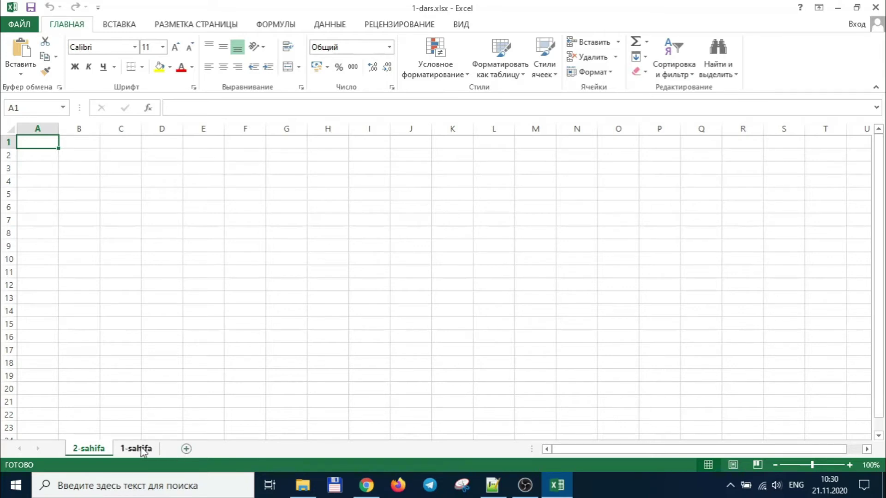
{"action": "left_click_drag", "start_coordinate": [142, 452], "coordinate": [65, 452]}
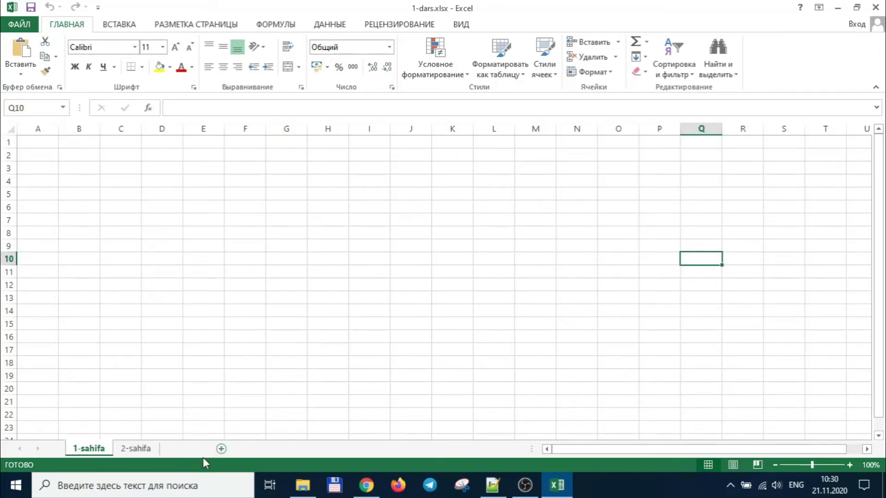
{"action": "left_click", "coordinate": [222, 449]}
{"action": "double_click", "coordinate": [175, 448]}
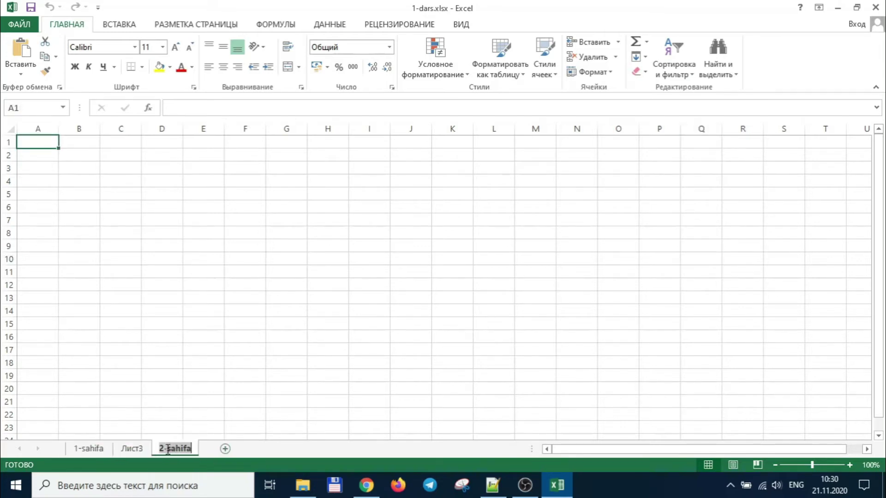
{"action": "left_click", "coordinate": [145, 450]}
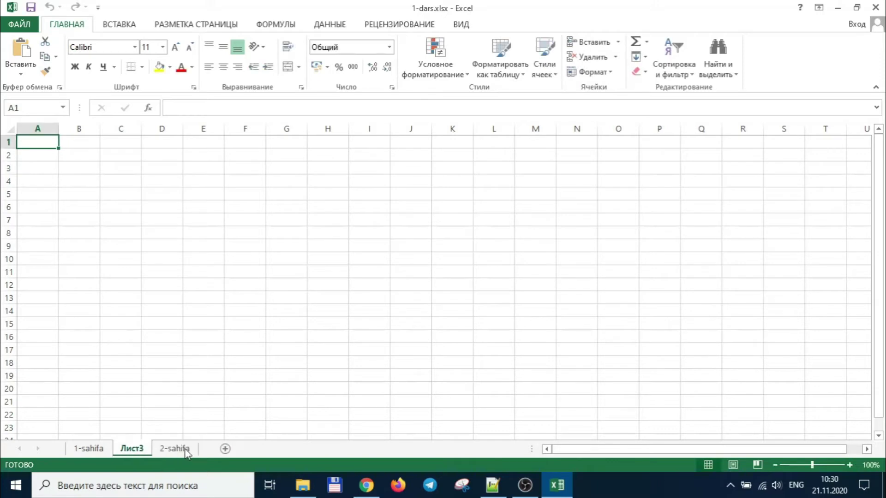
Delete the Лист3 sheet from its tab's context menu.
{"action": "right_click", "coordinate": [140, 451]}
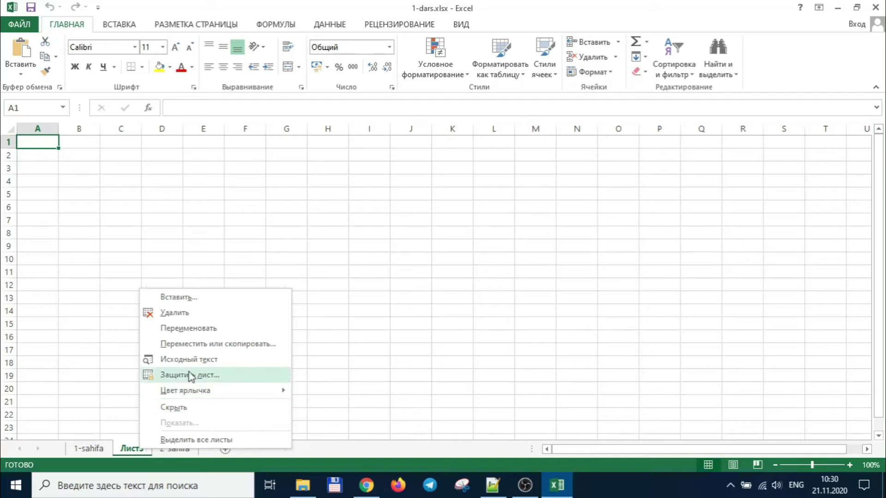
{"action": "key", "text": "Escape"}
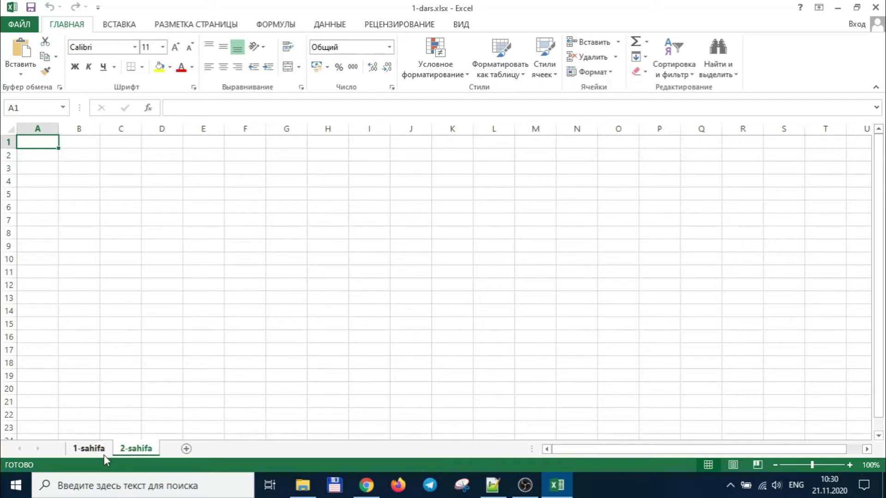
{"action": "left_click", "coordinate": [108, 454]}
Switch back and forth between 1-sahifa and 2-sahifa, ending on 2-sahifa with B1 selected.
{"action": "left_click", "coordinate": [135, 451]}
{"action": "left_click", "coordinate": [89, 451]}
{"action": "left_click", "coordinate": [134, 451]}
{"action": "left_click", "coordinate": [95, 451]}
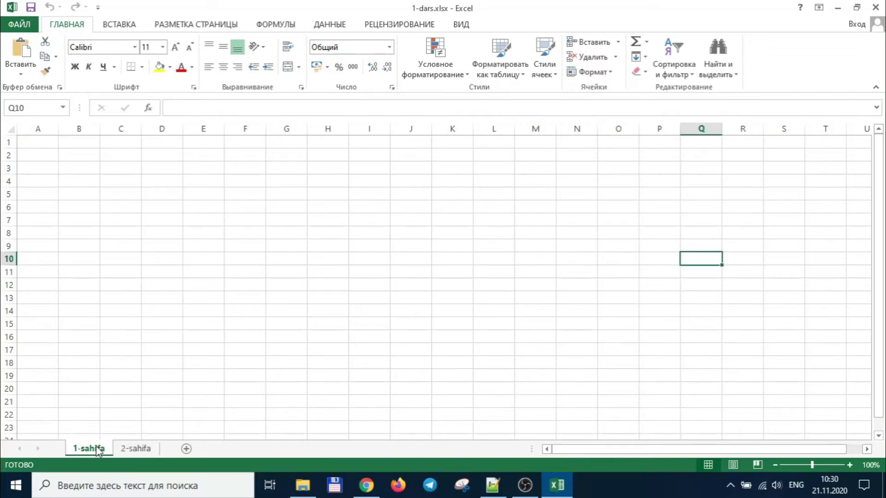
{"action": "left_click", "coordinate": [121, 450]}
{"action": "left_click", "coordinate": [104, 450]}
{"action": "left_click", "coordinate": [138, 450]}
{"action": "left_click", "coordinate": [87, 450]}
{"action": "left_click", "coordinate": [143, 452]}
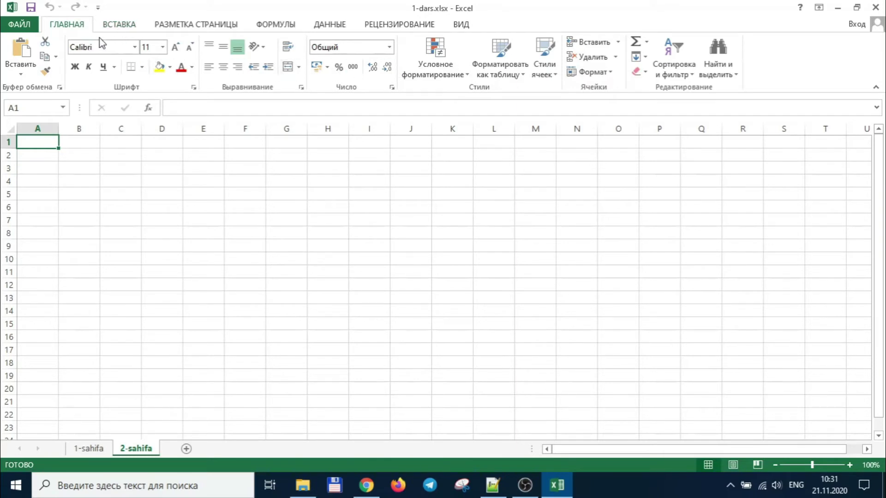
{"action": "left_click", "coordinate": [89, 179]}
{"action": "left_click", "coordinate": [76, 143]}
{"action": "left_click", "coordinate": [81, 193]}
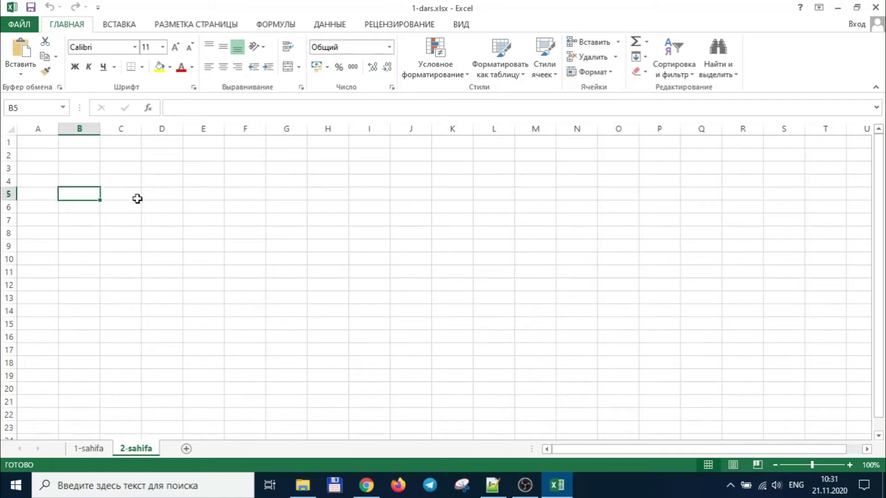
{"action": "left_click", "coordinate": [138, 199]}
{"action": "left_click", "coordinate": [115, 27]}
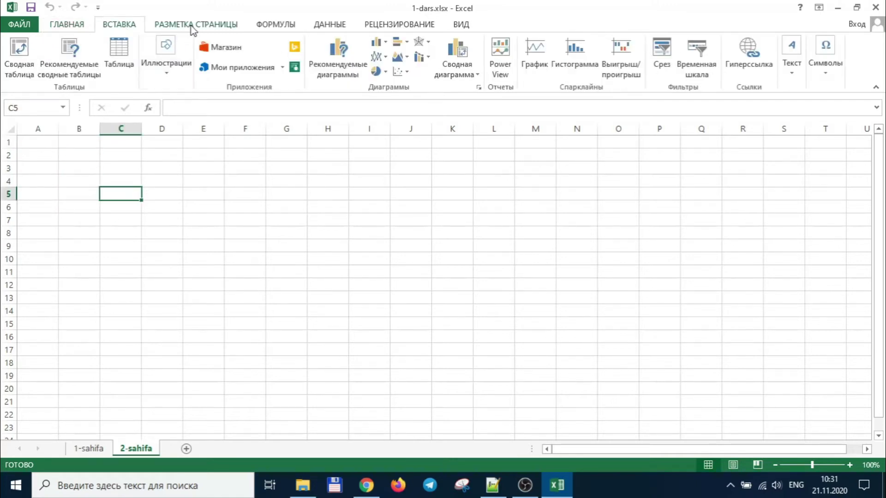
{"action": "left_click", "coordinate": [193, 28]}
{"action": "left_click", "coordinate": [69, 24]}
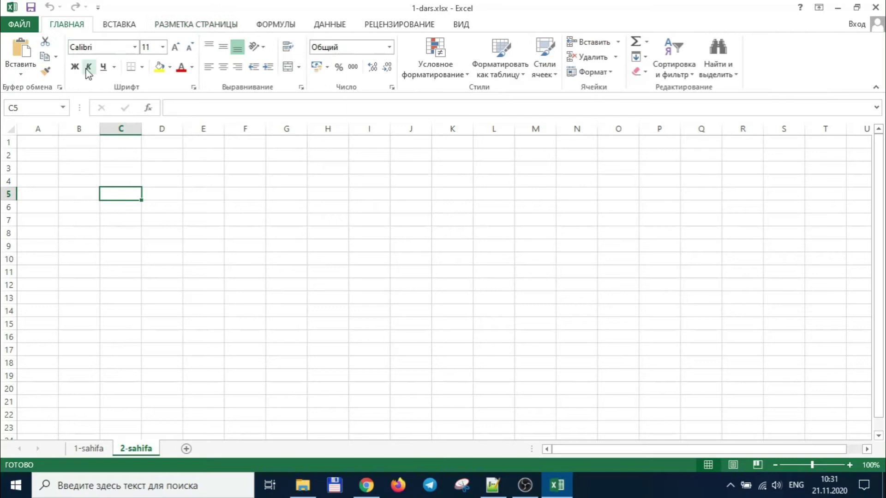
{"action": "left_click", "coordinate": [106, 180]}
{"action": "left_click", "coordinate": [70, 159]}
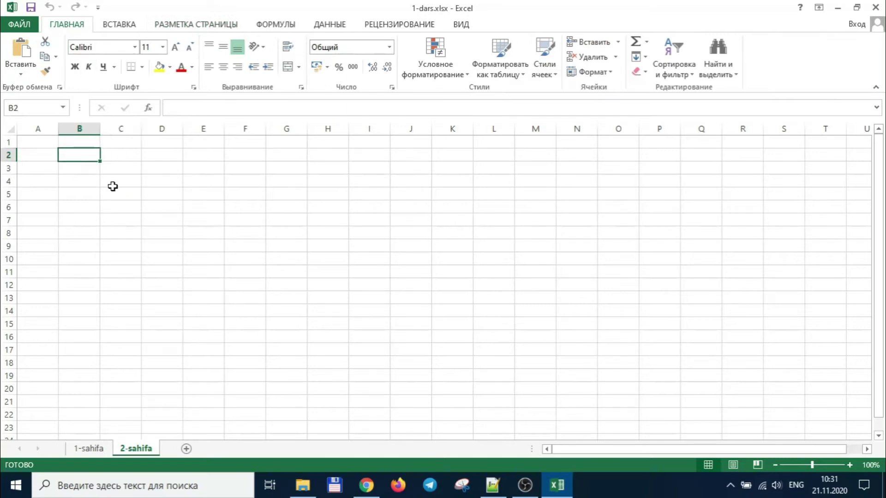
{"action": "left_click", "coordinate": [80, 183]}
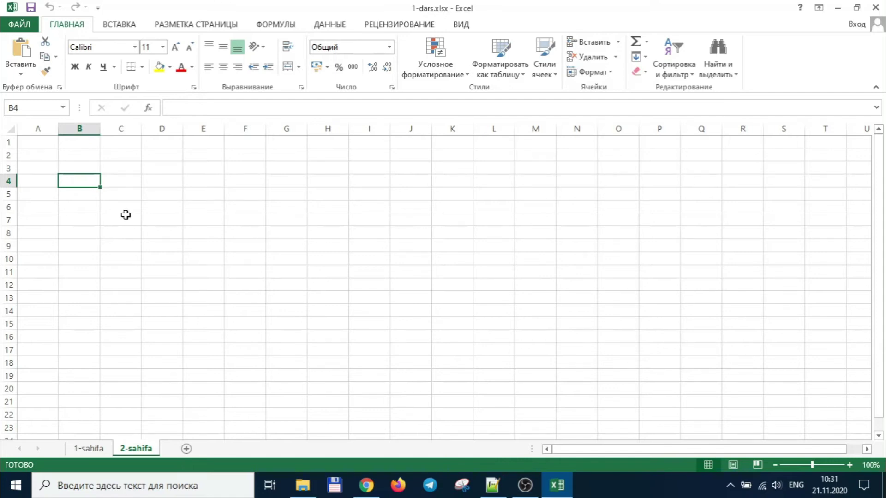
{"action": "left_click", "coordinate": [154, 209]}
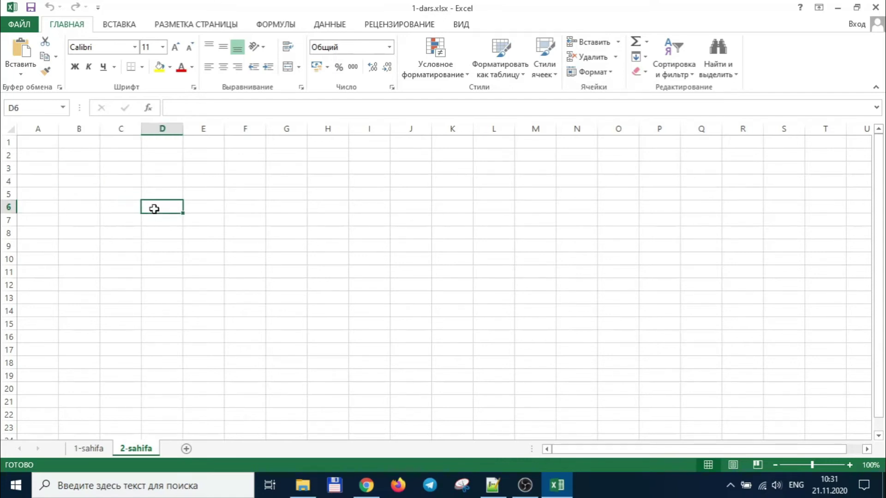
{"action": "left_click", "coordinate": [200, 210]}
{"action": "left_click", "coordinate": [242, 207]}
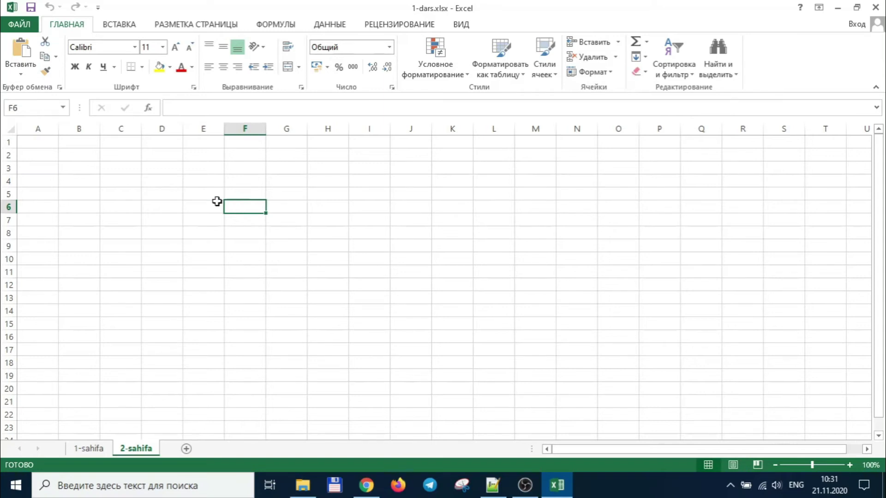
{"action": "left_click", "coordinate": [121, 159]}
{"action": "left_click", "coordinate": [37, 143]}
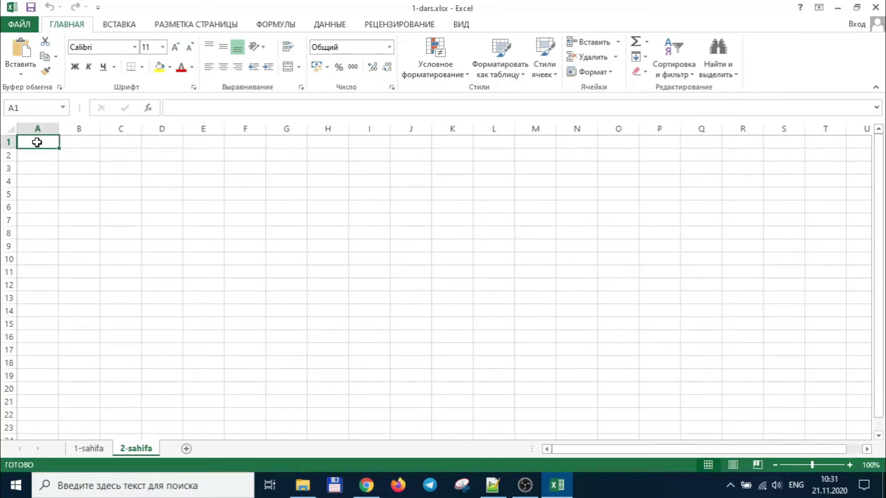
{"action": "left_click", "coordinate": [78, 186]}
{"action": "left_click", "coordinate": [155, 230]}
{"action": "left_click", "coordinate": [302, 220]}
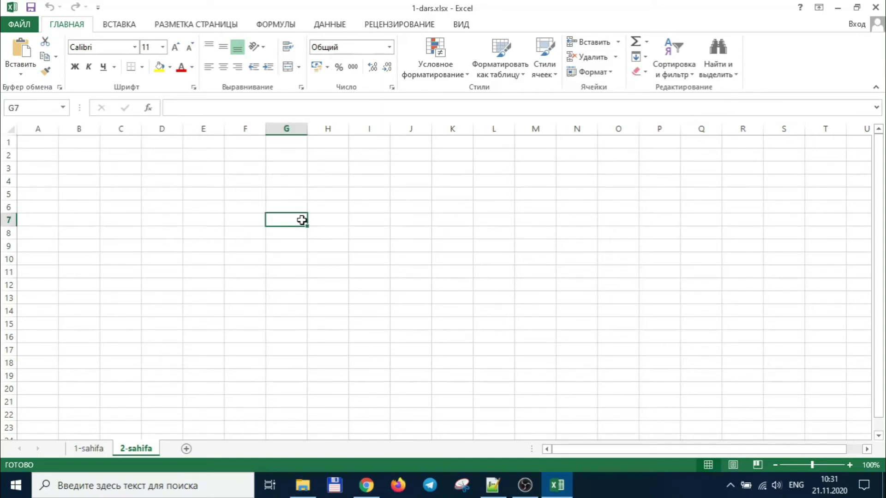
{"action": "left_click", "coordinate": [324, 225]}
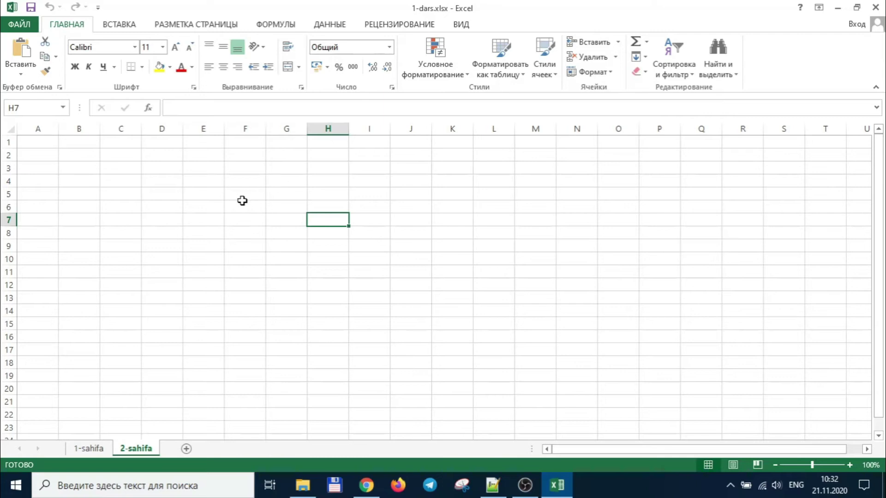
{"action": "left_click", "coordinate": [166, 181]}
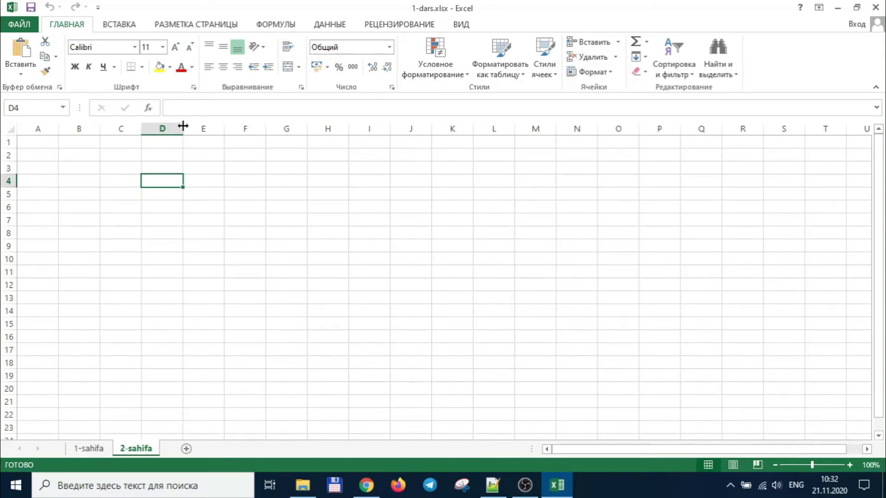
Widen column D and make row 4 much taller.
{"action": "left_click_drag", "start_coordinate": [182, 127], "coordinate": [277, 128]}
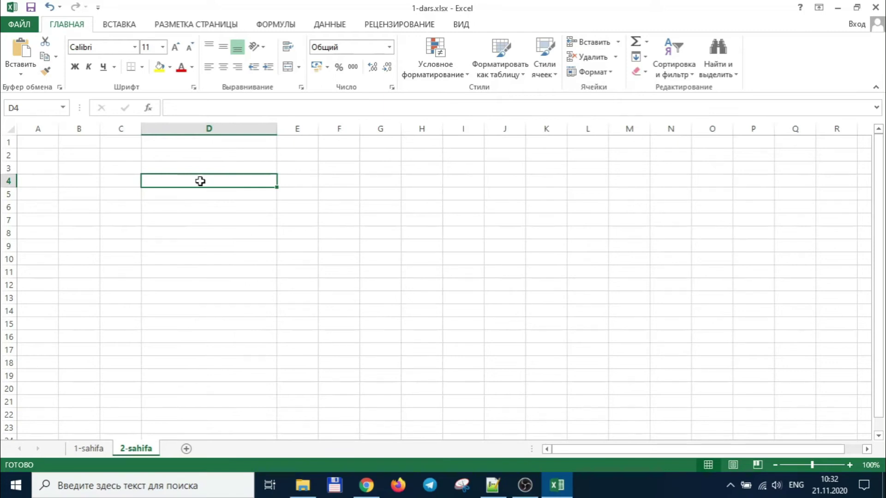
{"action": "left_click_drag", "start_coordinate": [8, 186], "coordinate": [8, 228]}
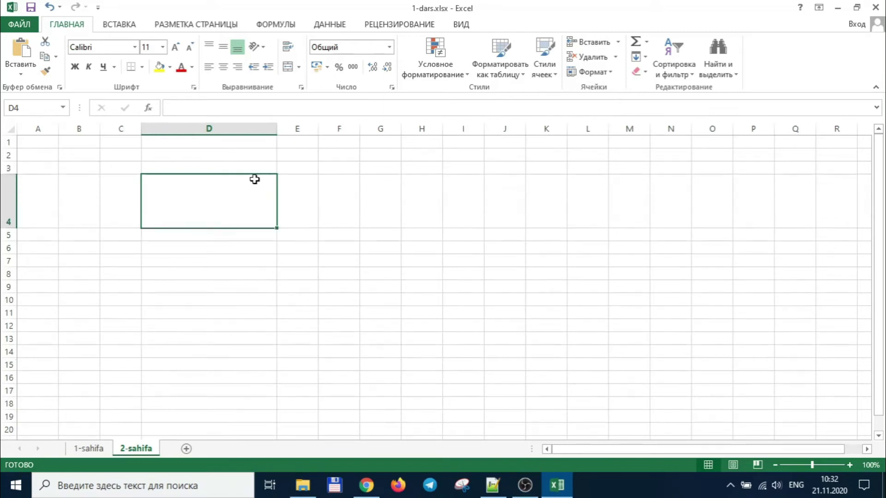
{"action": "left_click_drag", "start_coordinate": [6, 226], "coordinate": [6, 250]}
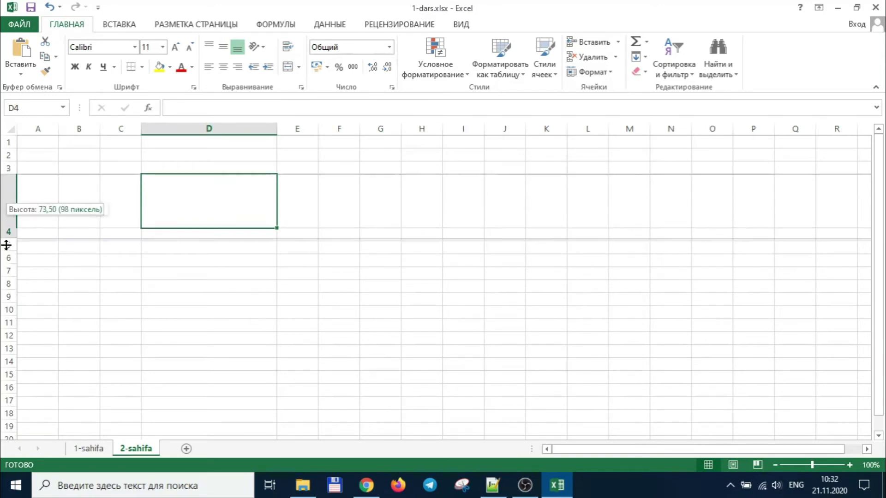
Try test text 'vsds' and then 'vdsvdsv' in cell D4.
{"action": "double_click", "coordinate": [204, 212]}
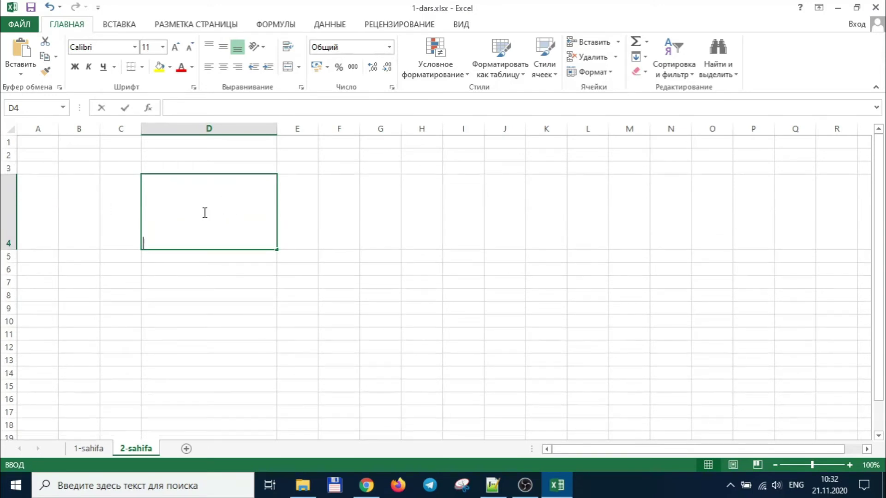
{"action": "left_click", "coordinate": [287, 206]}
{"action": "double_click", "coordinate": [212, 209]}
{"action": "type", "text": "vsds"}
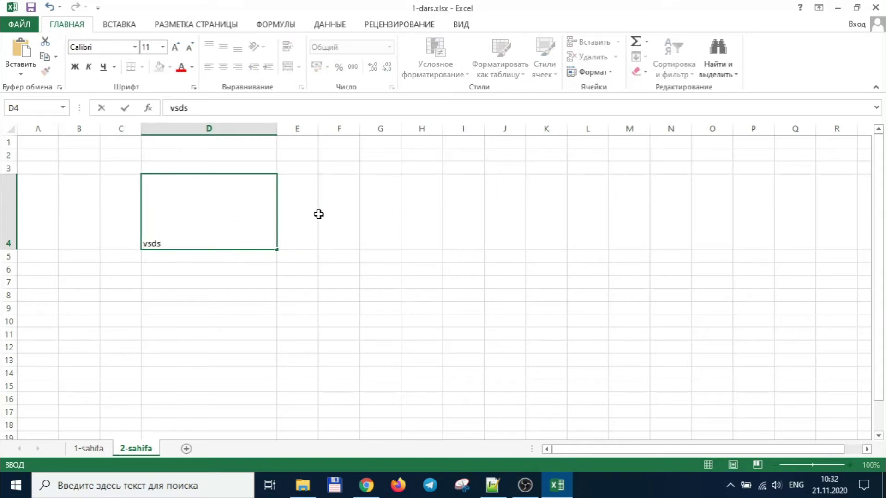
{"action": "left_click", "coordinate": [319, 214]}
{"action": "left_click", "coordinate": [175, 224]}
{"action": "double_click", "coordinate": [211, 107]}
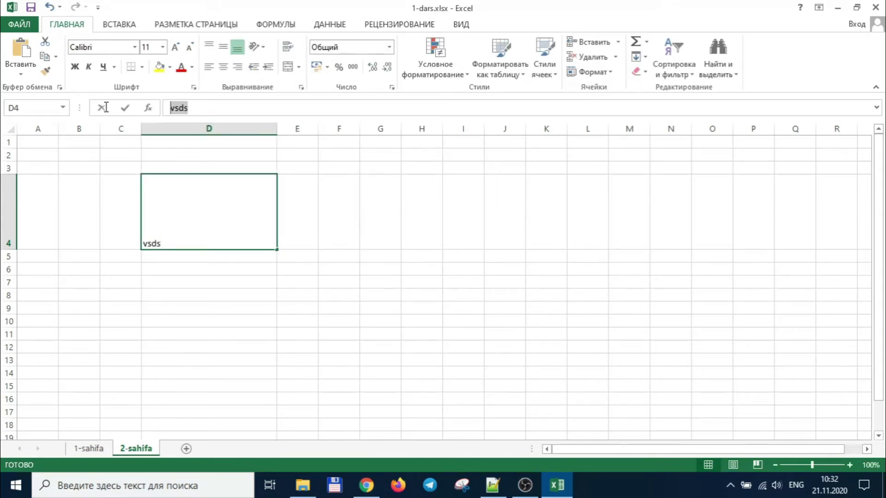
{"action": "type", "text": "vdsvdsv"}
{"action": "left_click", "coordinate": [332, 223]}
{"action": "left_click", "coordinate": [195, 236]}
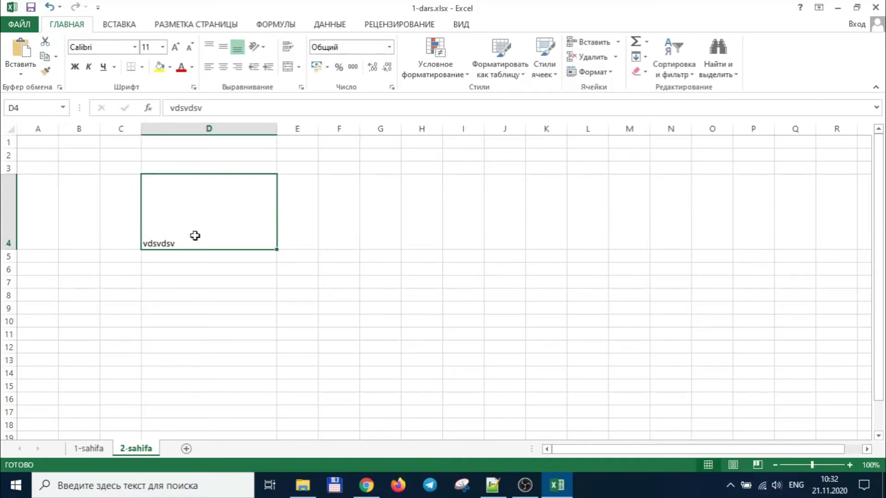
Enter 'Salom dunyo' in cell D4 and reselect it.
{"action": "type", "text": "Salom duny"}
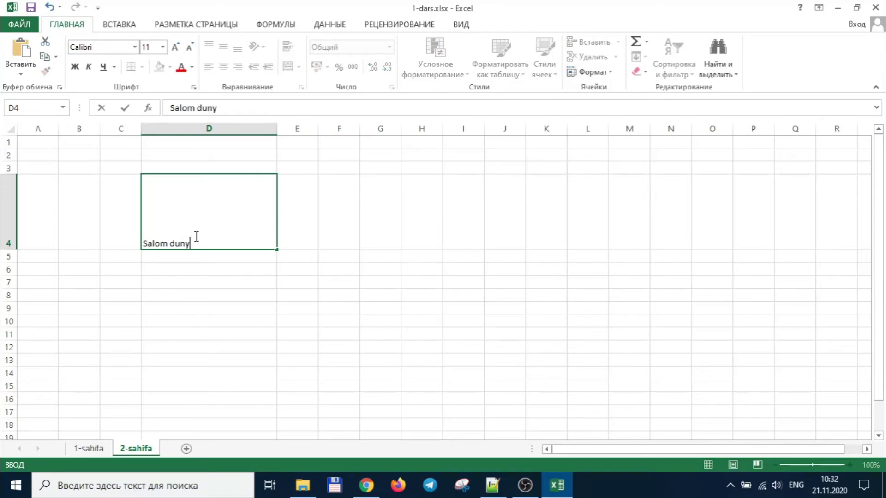
{"action": "type", "text": "o"}
{"action": "key", "text": "Return"}
{"action": "left_click", "coordinate": [193, 234]}
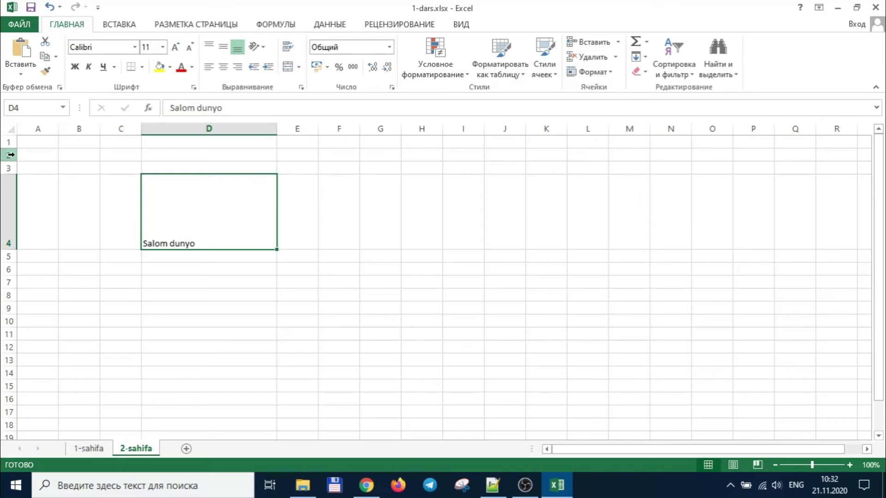
Set D4's text to Times New Roman size 14, leaving bold, italic and underline off.
{"action": "left_click", "coordinate": [134, 49]}
{"action": "type", "text": "Times New Roma"}
{"action": "key", "text": "Return"}
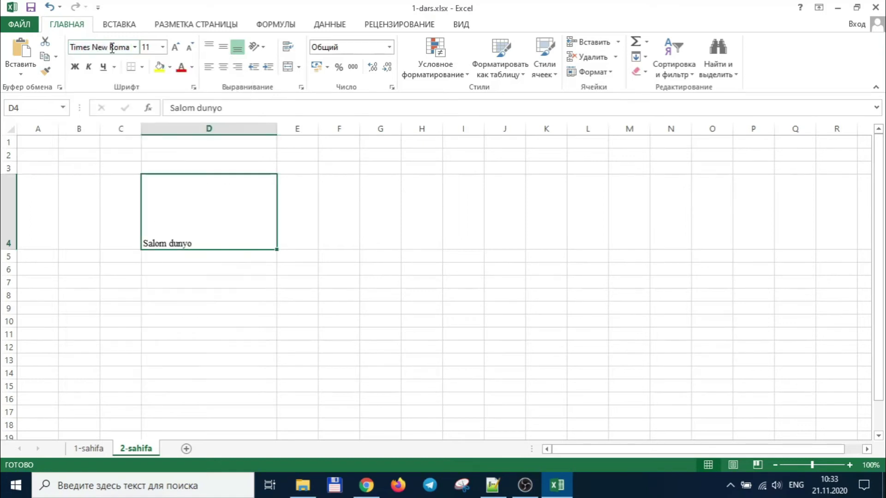
{"action": "left_click", "coordinate": [177, 47]}
{"action": "left_click", "coordinate": [177, 47]}
{"action": "left_click", "coordinate": [177, 48]}
{"action": "left_click", "coordinate": [189, 48]}
{"action": "left_click", "coordinate": [74, 67]}
{"action": "left_click", "coordinate": [74, 66]}
{"action": "left_click", "coordinate": [89, 67]}
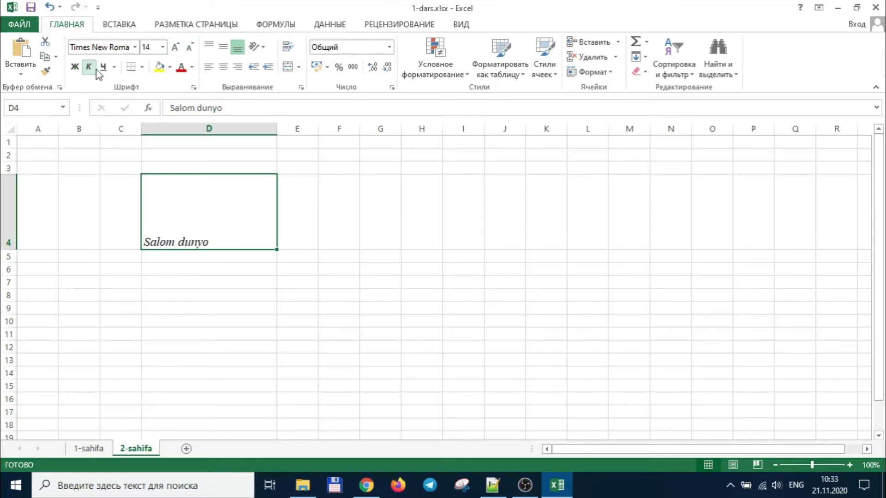
{"action": "left_click", "coordinate": [104, 67]}
{"action": "left_click", "coordinate": [104, 67]}
{"action": "left_click", "coordinate": [89, 67]}
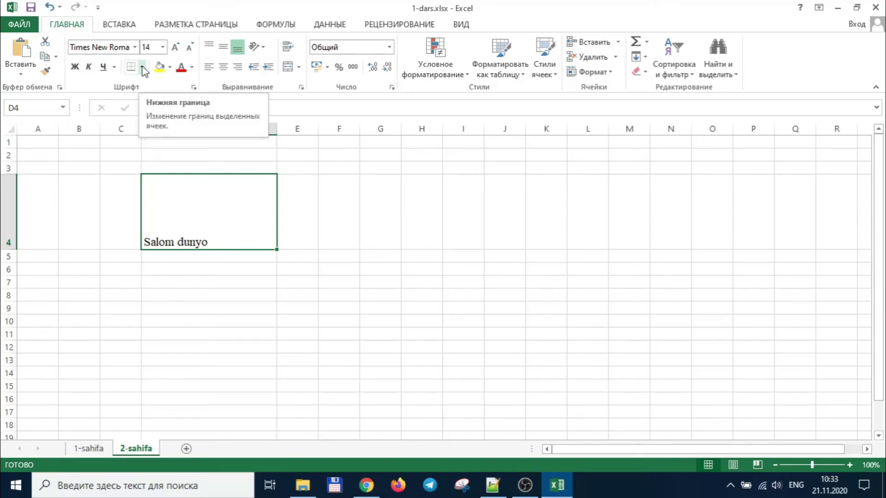
Give cell D4 a grey fill, leaving the font colour unchanged.
{"action": "left_click", "coordinate": [170, 67]}
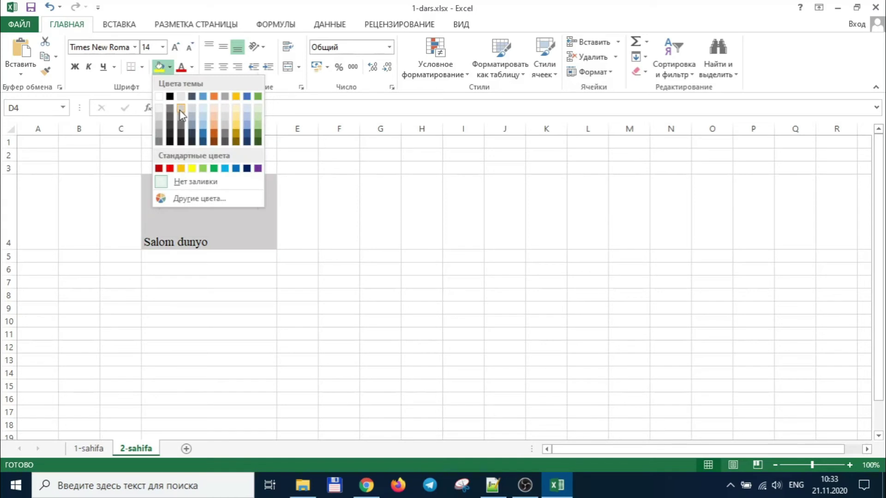
{"action": "left_click", "coordinate": [181, 114]}
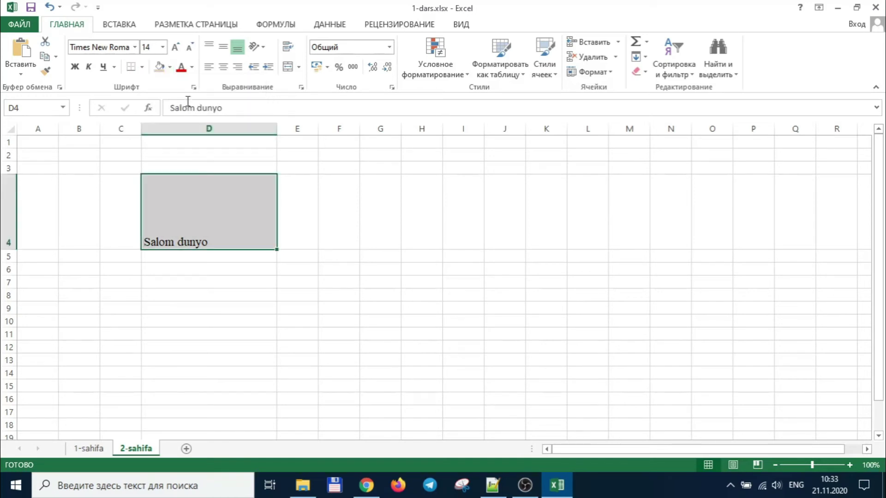
{"action": "left_click", "coordinate": [192, 68]}
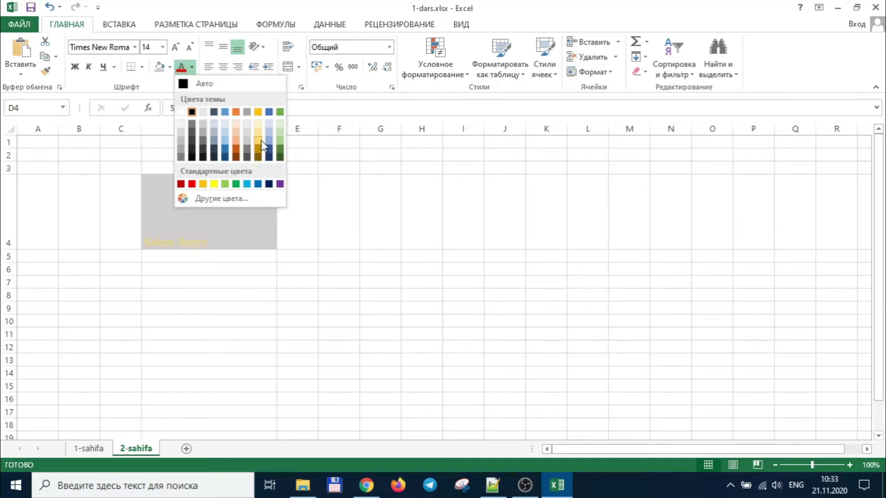
{"action": "key", "text": "Escape"}
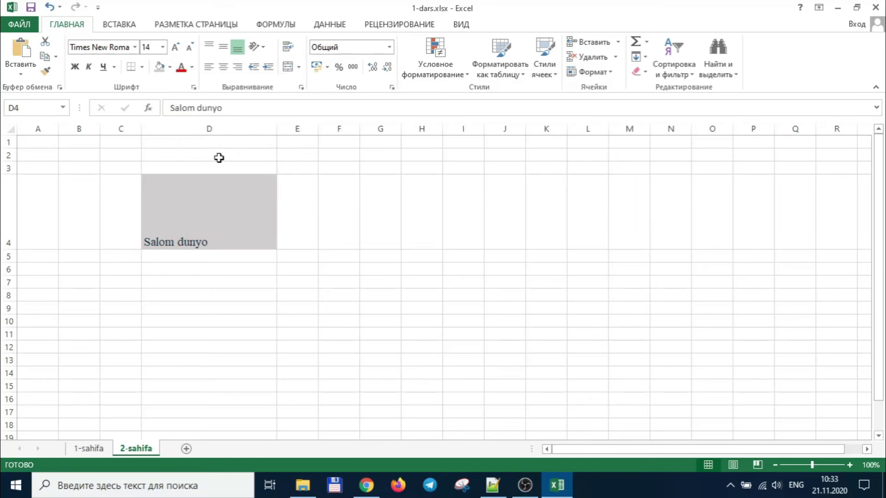
Apply Middle Align and Center to 'Salom dunyo' in grey cell D4.
{"action": "left_click", "coordinate": [190, 284]}
{"action": "left_click", "coordinate": [206, 229]}
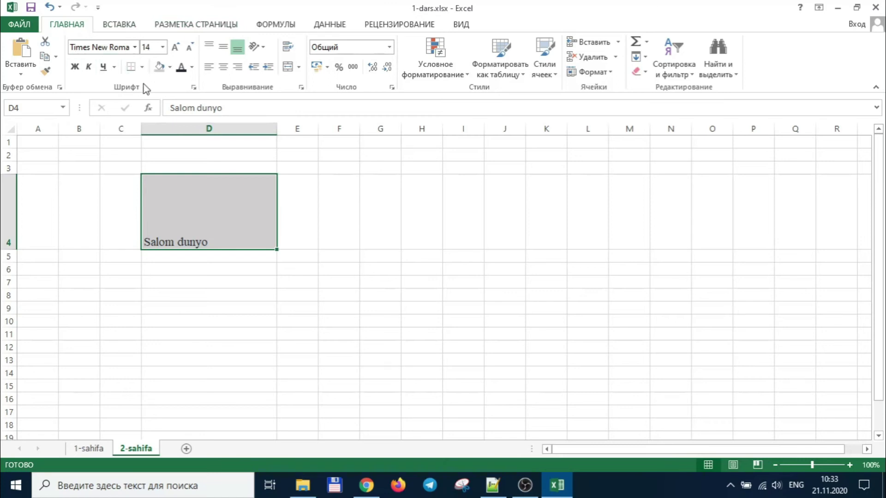
{"action": "left_click", "coordinate": [209, 48]}
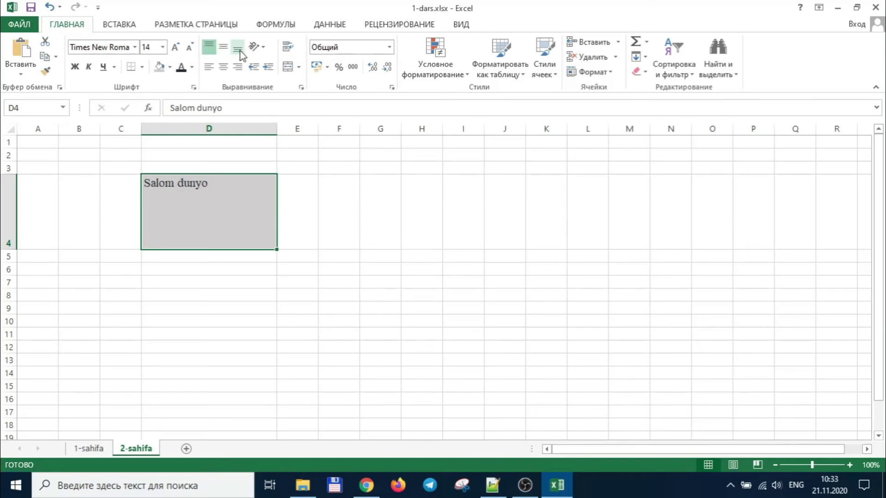
{"action": "left_click", "coordinate": [239, 50]}
{"action": "left_click", "coordinate": [223, 48]}
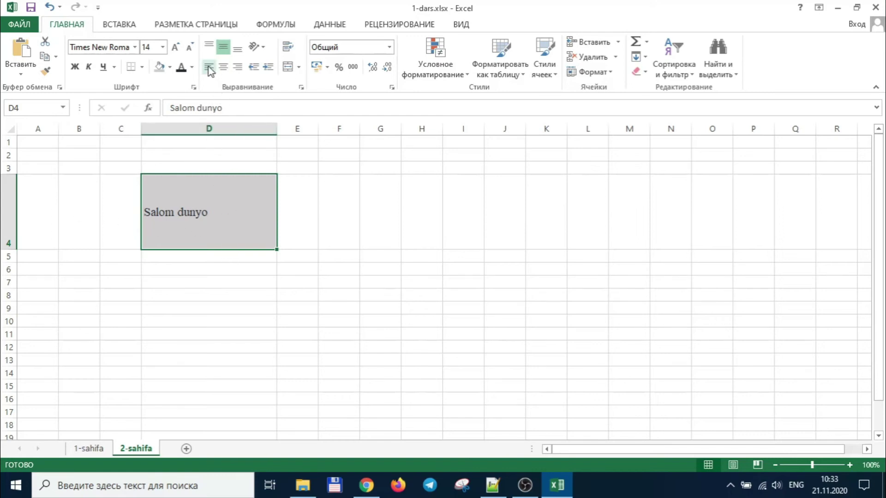
{"action": "left_click", "coordinate": [240, 70]}
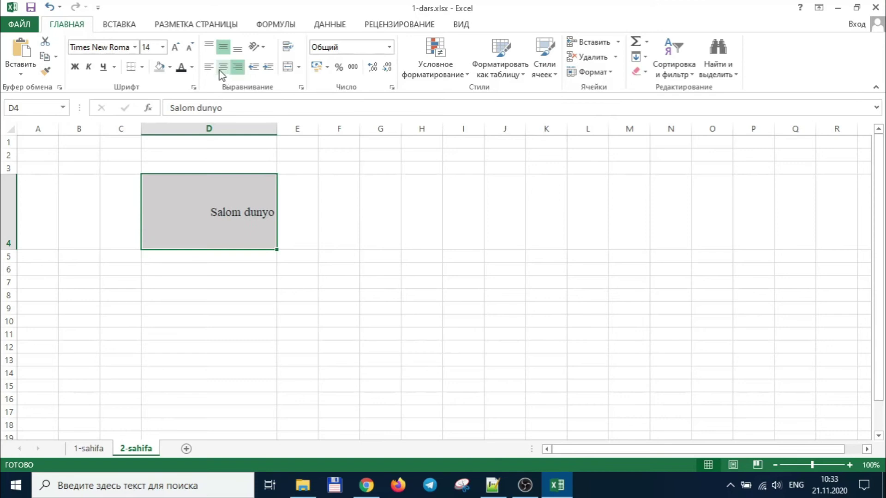
{"action": "left_click", "coordinate": [221, 69]}
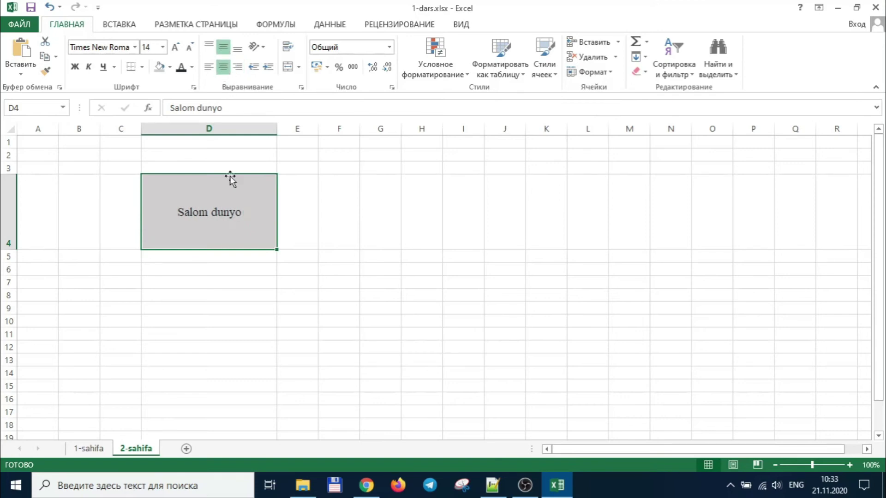
{"action": "left_click", "coordinate": [223, 296]}
{"action": "left_click", "coordinate": [217, 216]}
Enter 'ITONE UZ' in cell E4.
{"action": "left_click", "coordinate": [261, 47]}
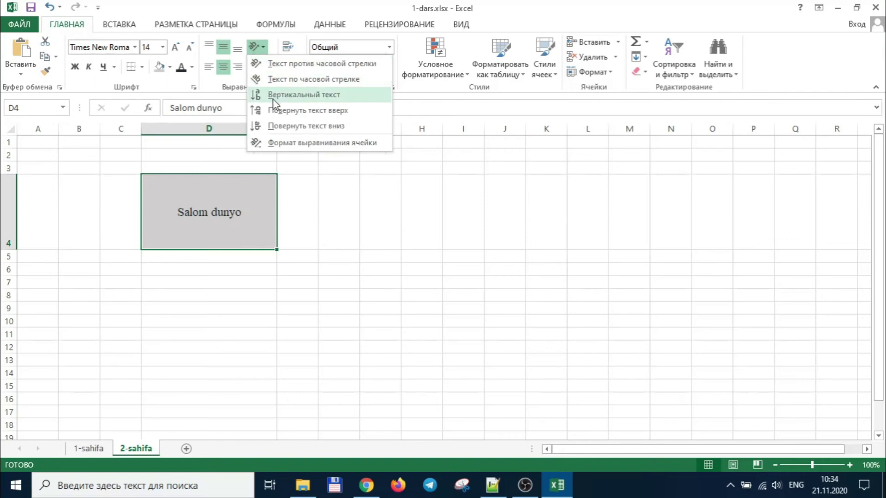
{"action": "left_click", "coordinate": [293, 213]}
{"action": "left_click", "coordinate": [295, 216]}
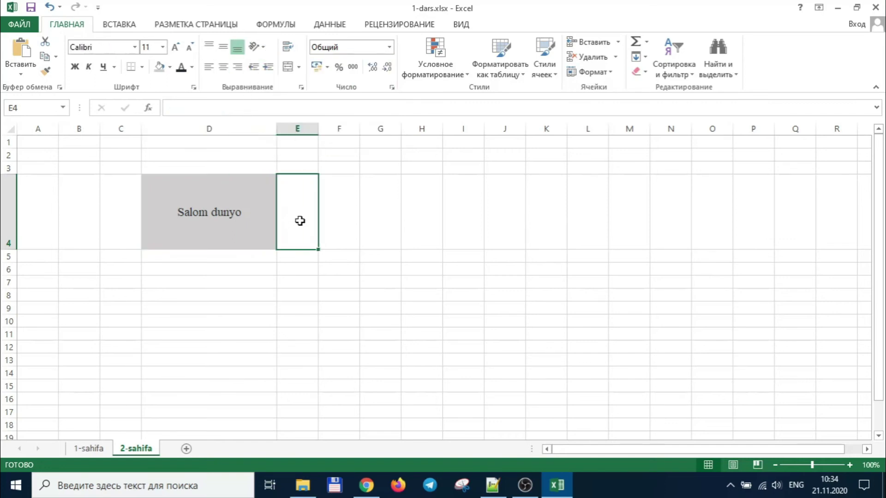
{"action": "type", "text": "ITONE UZ"}
{"action": "key", "text": "Return"}
Rotate the E4 text to read upward and centre it horizontally and vertically.
{"action": "left_click", "coordinate": [298, 220]}
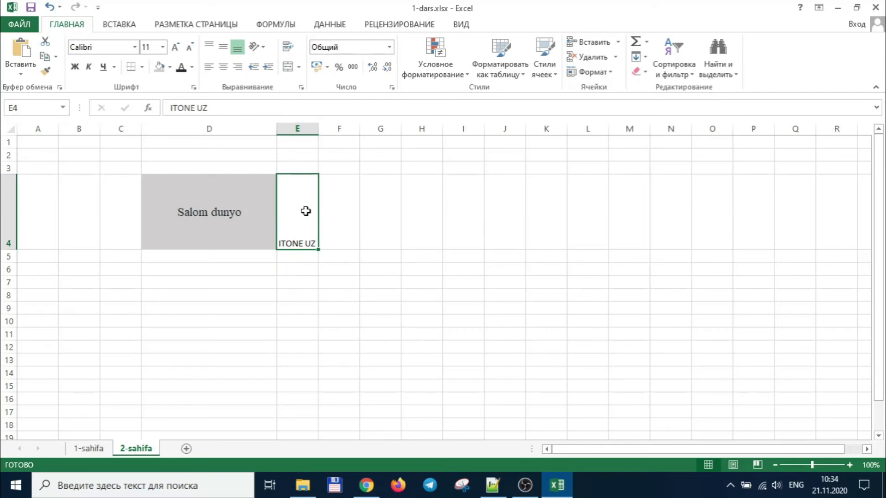
{"action": "left_click", "coordinate": [258, 47]}
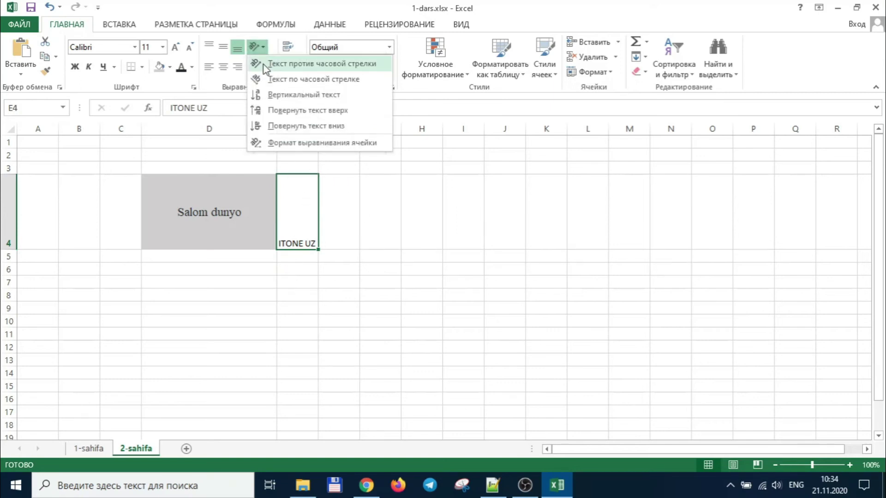
{"action": "left_click", "coordinate": [265, 109]}
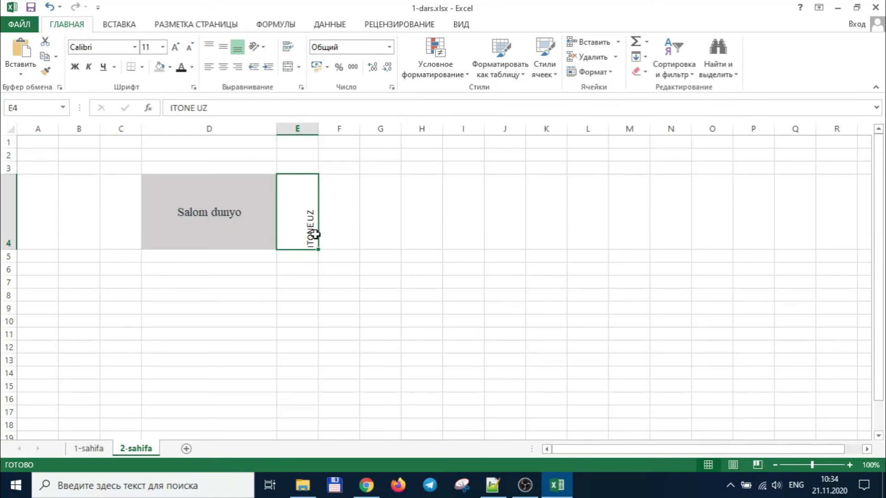
{"action": "left_click", "coordinate": [223, 68]}
{"action": "left_click", "coordinate": [223, 48]}
Set the font of 'ITONE UZ' to Times New Roman.
{"action": "left_click", "coordinate": [122, 49]}
{"action": "type", "text": "Times New Roman"}
{"action": "key", "text": "Return"}
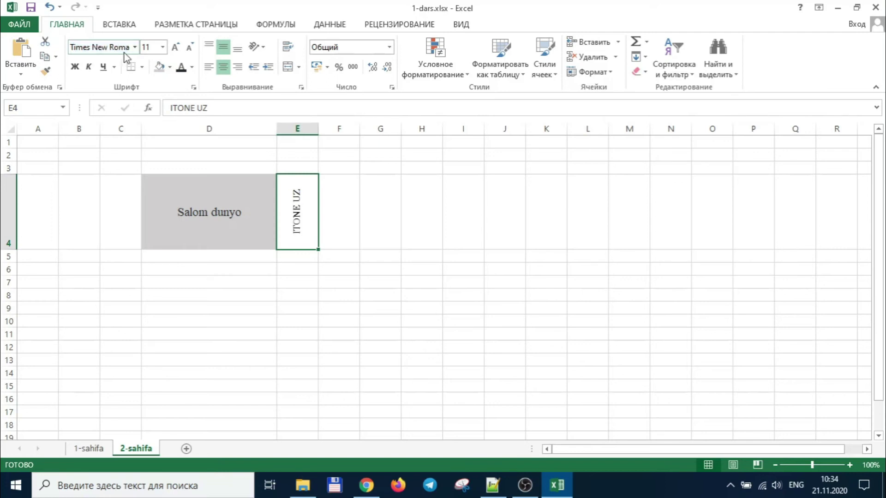
Make the 'ITONE UZ' text in E4 red and reselect the cell.
{"action": "left_click", "coordinate": [193, 67]}
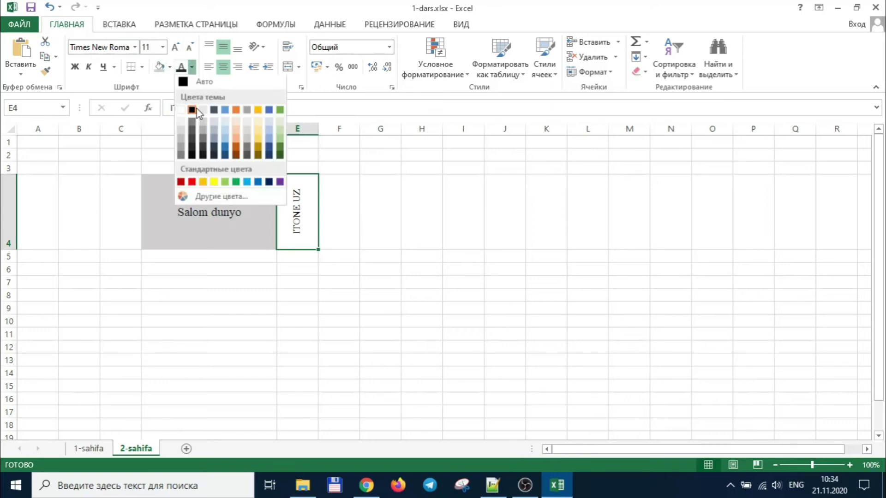
{"action": "left_click", "coordinate": [192, 184]}
{"action": "left_click", "coordinate": [353, 212]}
{"action": "left_click", "coordinate": [283, 223]}
{"action": "left_click", "coordinate": [325, 213]}
{"action": "left_click", "coordinate": [279, 214]}
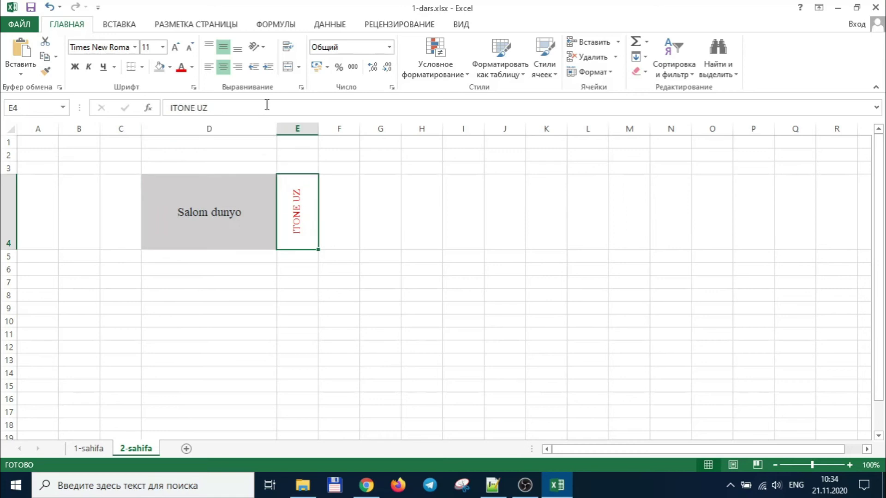
Try indent and right-align settings on E4, then reapply Rotate Text Up.
{"action": "left_click", "coordinate": [266, 69]}
{"action": "left_click", "coordinate": [253, 72]}
{"action": "left_click", "coordinate": [267, 67]}
{"action": "left_click", "coordinate": [252, 68]}
{"action": "left_click", "coordinate": [252, 68]}
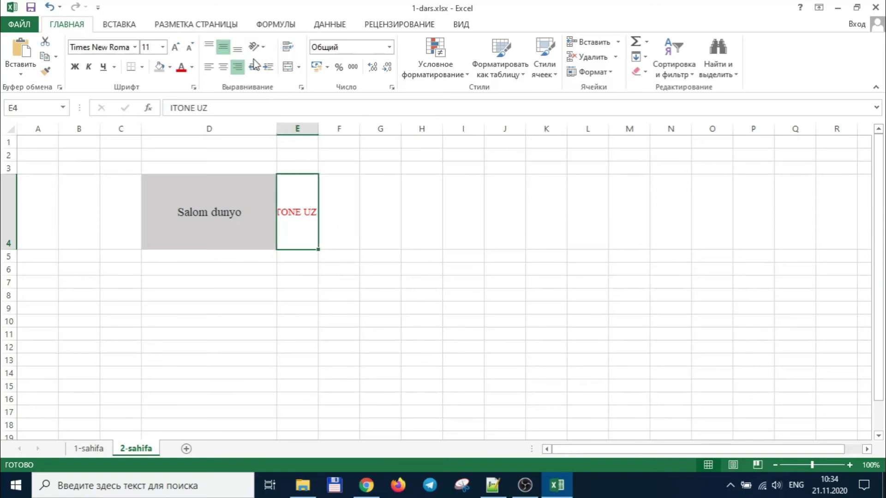
{"action": "left_click", "coordinate": [263, 49]}
{"action": "left_click", "coordinate": [273, 111]}
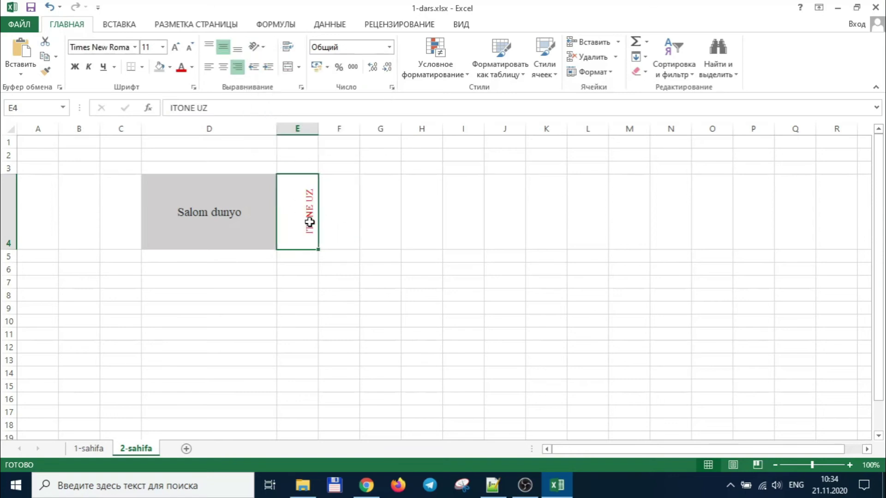
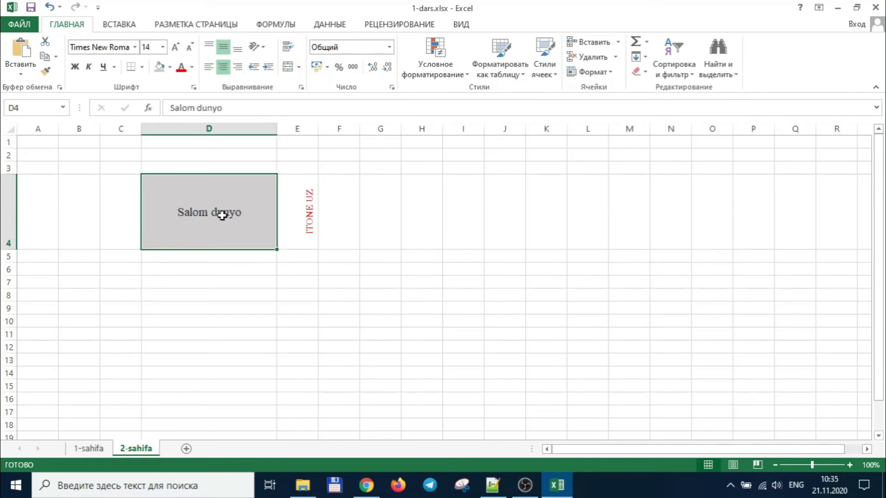
Copy the 'Salom dunyo' text in D4 and paste it repeatedly into one long line.
{"action": "key", "text": "F2"}
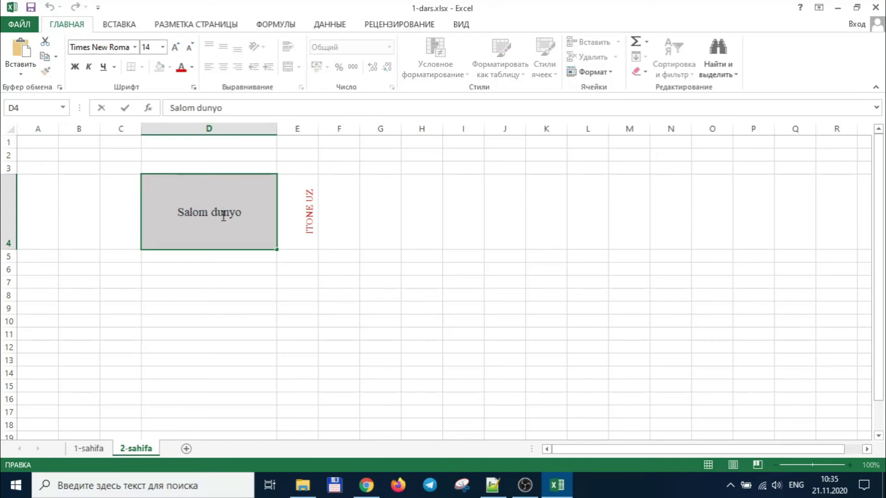
{"action": "key", "text": "ctrl+shift+Left"}
{"action": "key", "text": "ctrl+shift+Left"}
{"action": "key", "text": "ctrl+c"}
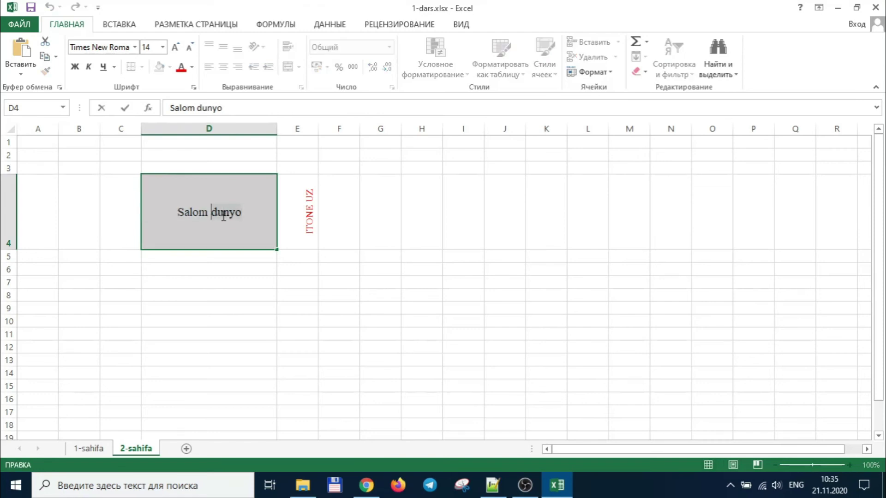
{"action": "key", "text": "Right"}
{"action": "key", "text": "ctrl+v"}
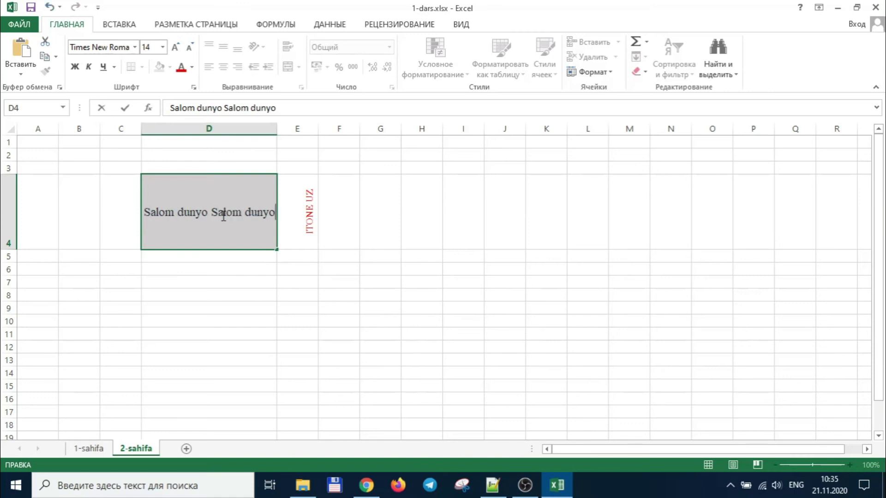
{"action": "key", "text": "ctrl+v"}
{"action": "key", "text": "ctrl+v"}
{"action": "key", "text": "ctrl+v"}
{"action": "key", "text": "ctrl+v"}
{"action": "key", "text": "ctrl+v"}
{"action": "key", "text": "ctrl+v"}
{"action": "key", "text": "ctrl+v"}
{"action": "key", "text": "Return"}
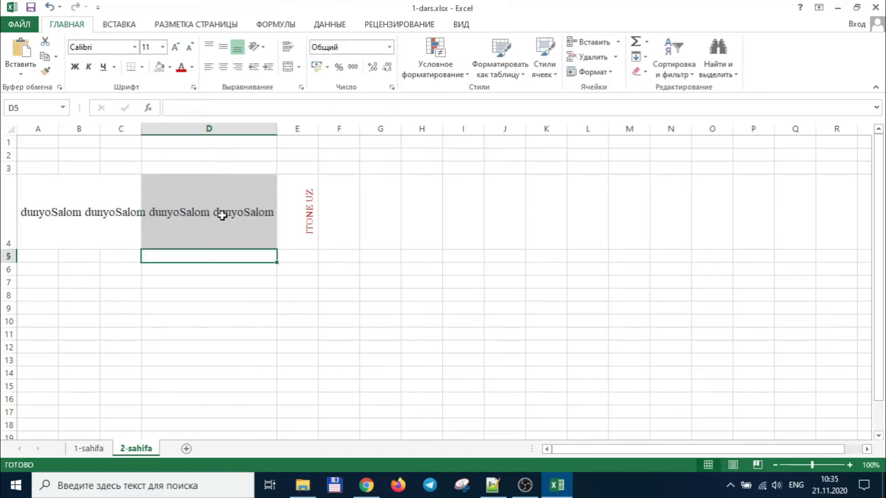
{"action": "left_click", "coordinate": [222, 216]}
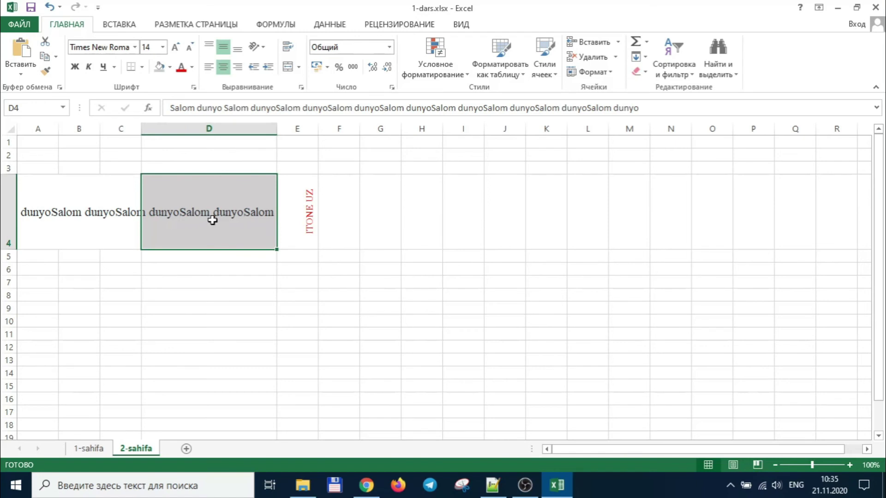
Turn on Wrap Text for D4 and drag row 4 taller so all five lines show.
{"action": "left_click", "coordinate": [294, 48]}
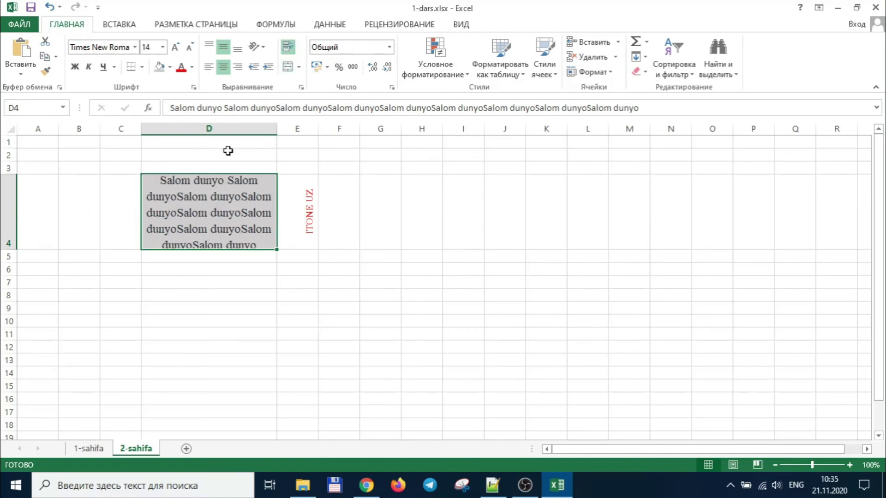
{"action": "left_click_drag", "start_coordinate": [9, 248], "coordinate": [9, 267]}
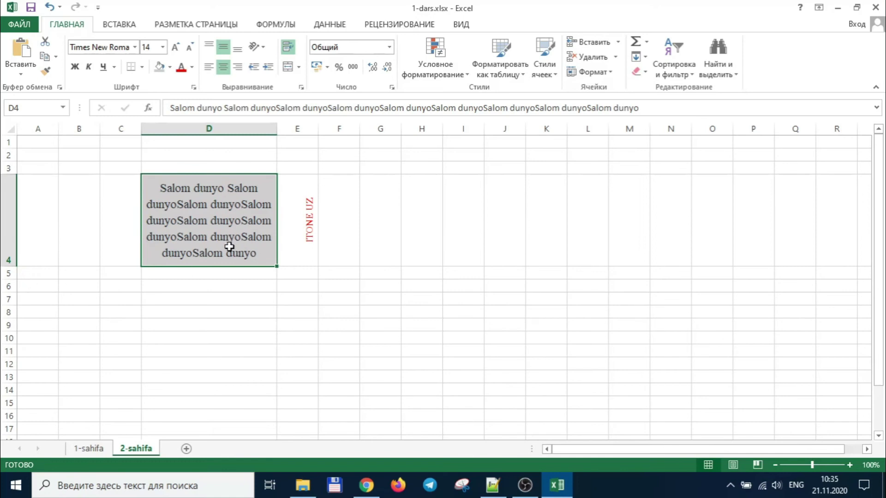
{"action": "left_click", "coordinate": [288, 47]}
{"action": "left_click", "coordinate": [288, 47]}
{"action": "left_click", "coordinate": [389, 46]}
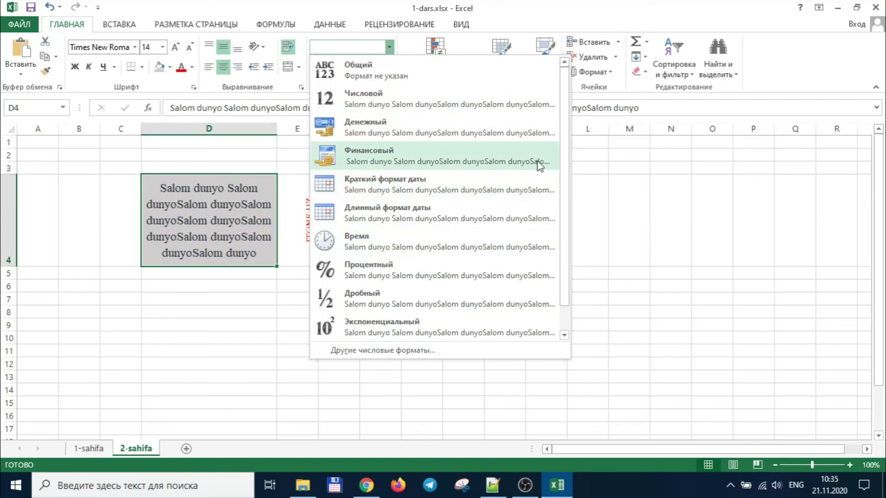
Close the number format list unchanged, keeping D4 in General format, and reselect D4.
{"action": "left_click_drag", "start_coordinate": [567, 152], "coordinate": [569, 203]}
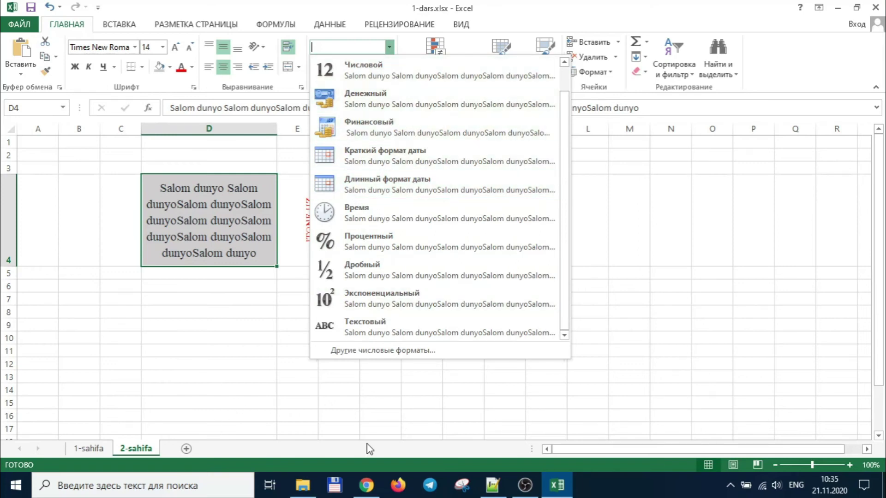
{"action": "key", "text": "Escape"}
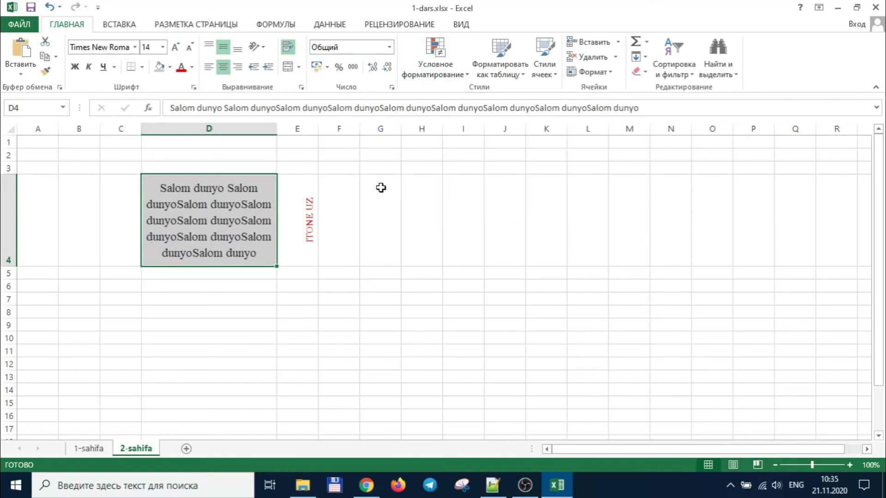
{"action": "left_click", "coordinate": [481, 286]}
{"action": "mouse_move", "coordinate": [482, 286]}
{"action": "left_mouse_down"}
{"action": "mouse_move", "coordinate": [471, 309]}
{"action": "mouse_move", "coordinate": [466, 289]}
{"action": "left_mouse_up"}
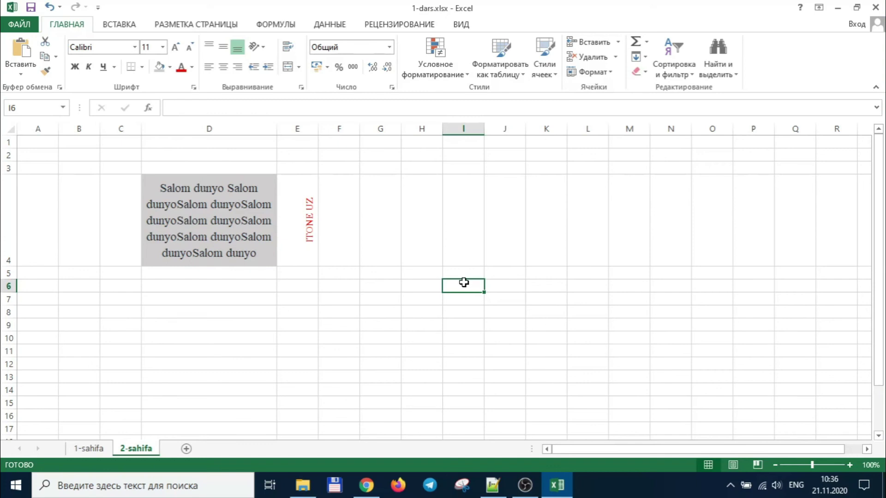
{"action": "left_click", "coordinate": [286, 276]}
{"action": "left_click", "coordinate": [244, 249]}
{"action": "left_click", "coordinate": [284, 229]}
{"action": "left_click", "coordinate": [244, 237]}
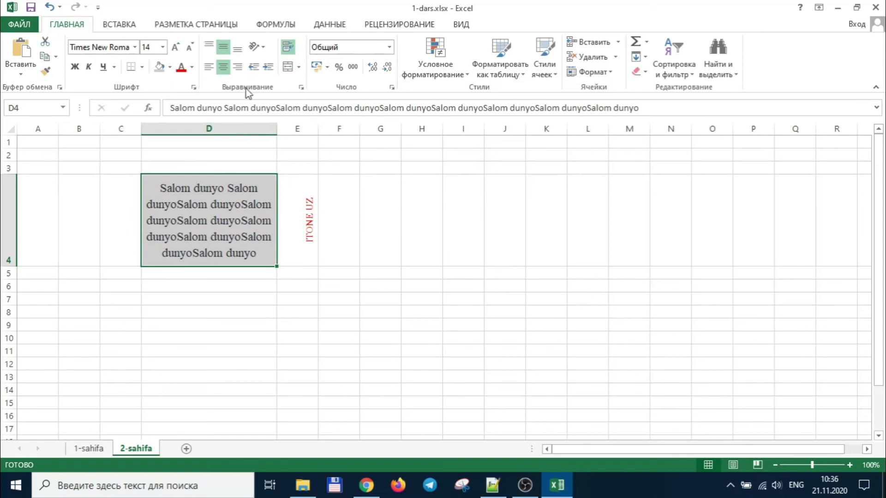
Open the Insert Picture window from Illustrations and close it without inserting anything.
{"action": "left_click", "coordinate": [116, 28]}
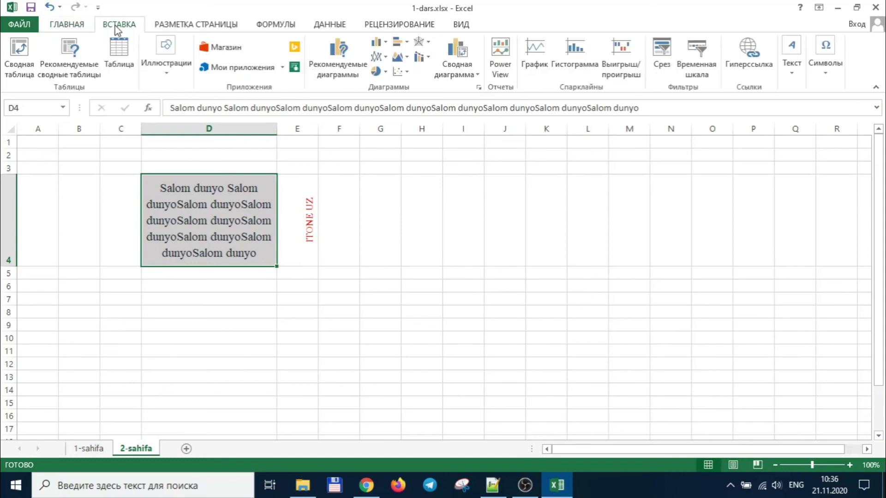
{"action": "left_click", "coordinate": [164, 79]}
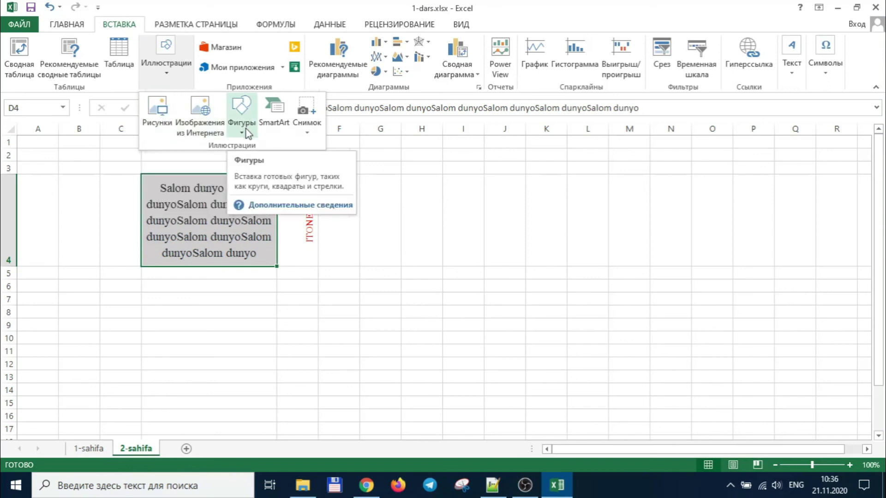
{"action": "left_click", "coordinate": [155, 120]}
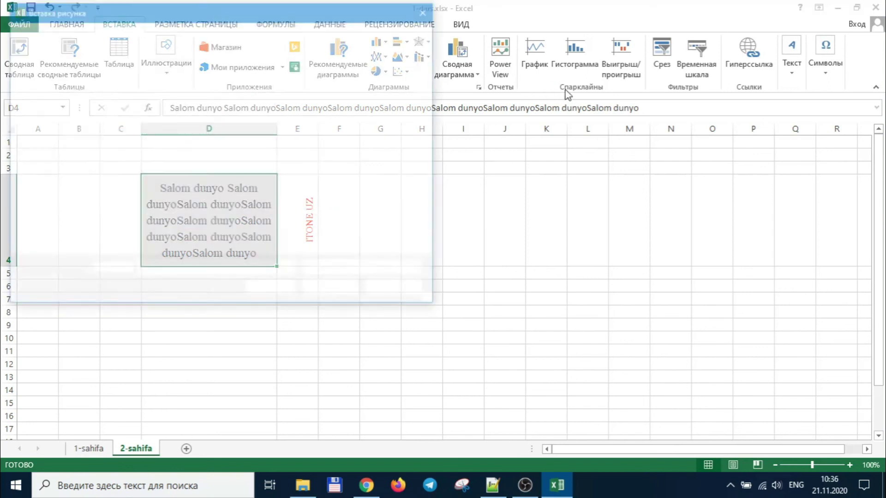
{"action": "left_click", "coordinate": [425, 10]}
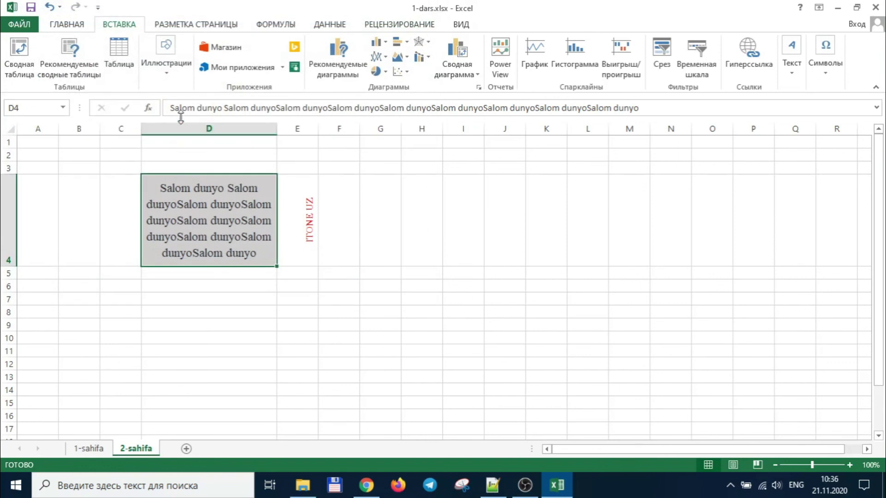
Draw a blue rectangle shape over cells F4:G4 beside the ITONE UZ text.
{"action": "left_click", "coordinate": [171, 76]}
{"action": "left_click", "coordinate": [245, 128]}
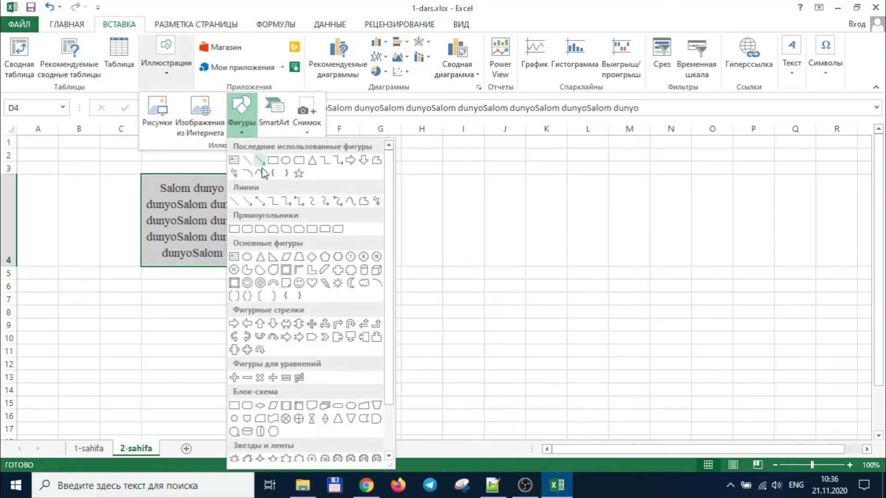
{"action": "left_click", "coordinate": [271, 166]}
{"action": "mouse_move", "coordinate": [331, 204]}
{"action": "left_mouse_down"}
{"action": "mouse_move", "coordinate": [397, 241]}
{"action": "mouse_move", "coordinate": [348, 217]}
{"action": "mouse_move", "coordinate": [389, 196]}
{"action": "left_mouse_up"}
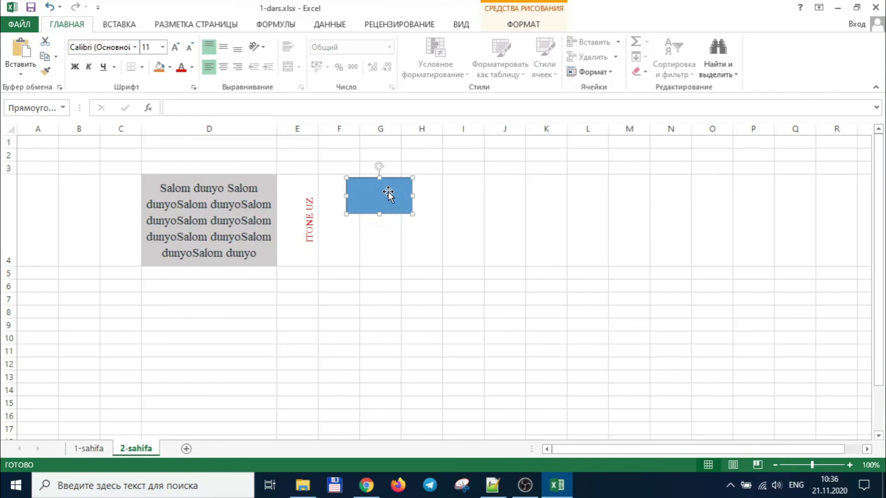
{"action": "left_click", "coordinate": [382, 229]}
{"action": "left_click", "coordinate": [396, 205]}
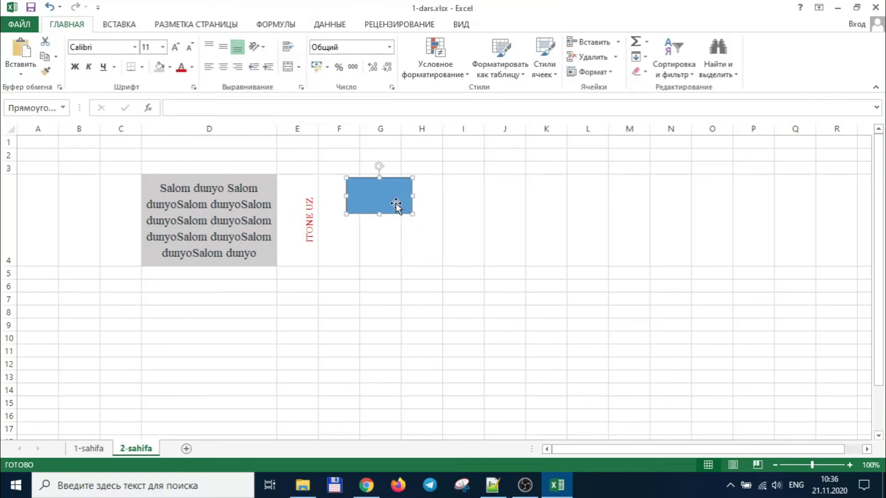
{"action": "left_click", "coordinate": [377, 260]}
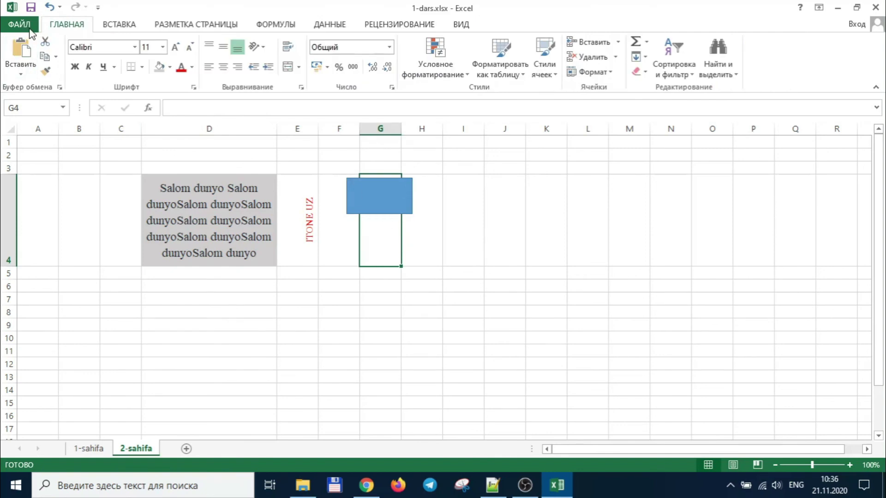
In the File > Print settings, keep printing set to Print Active Sheets.
{"action": "left_click", "coordinate": [30, 29]}
{"action": "left_click", "coordinate": [44, 181]}
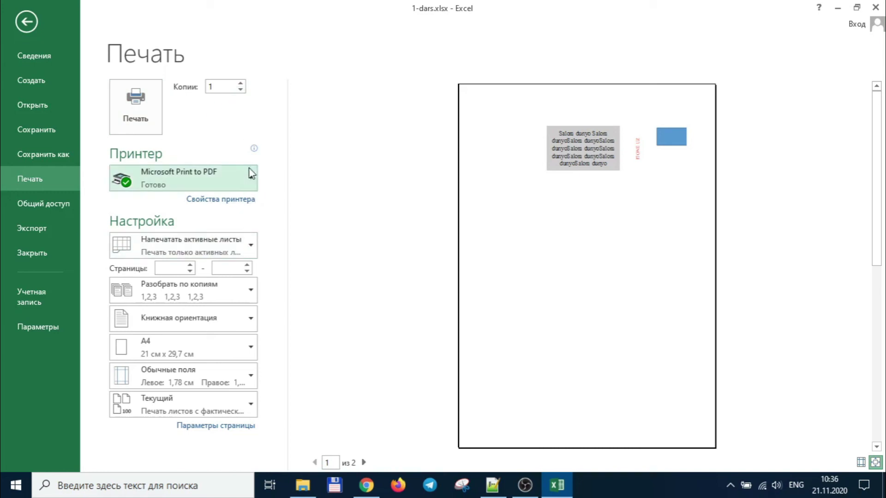
{"action": "left_click", "coordinate": [245, 245]}
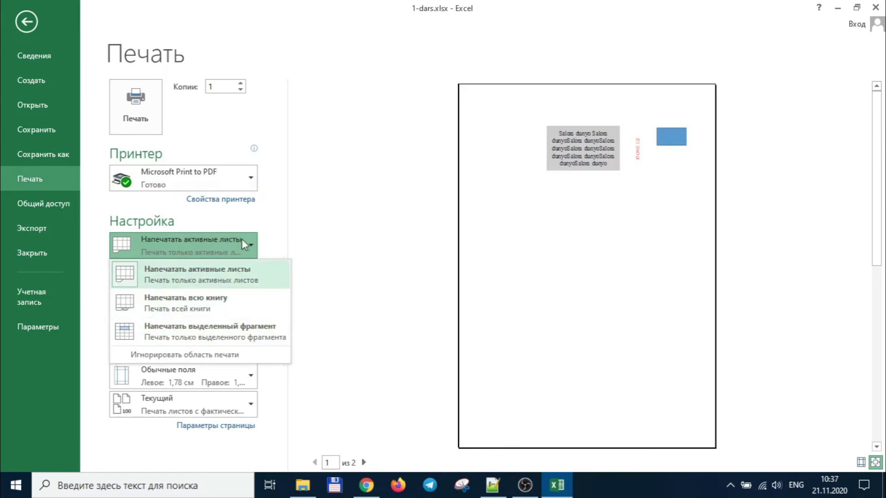
{"action": "left_click", "coordinate": [322, 206]}
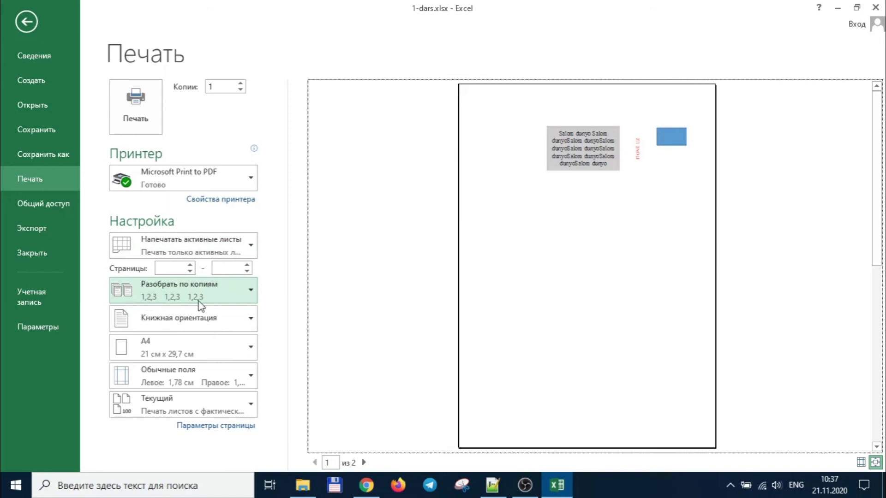
Set the copy collation to Uncollated (Не разбирать по копиям).
{"action": "left_click", "coordinate": [182, 296]}
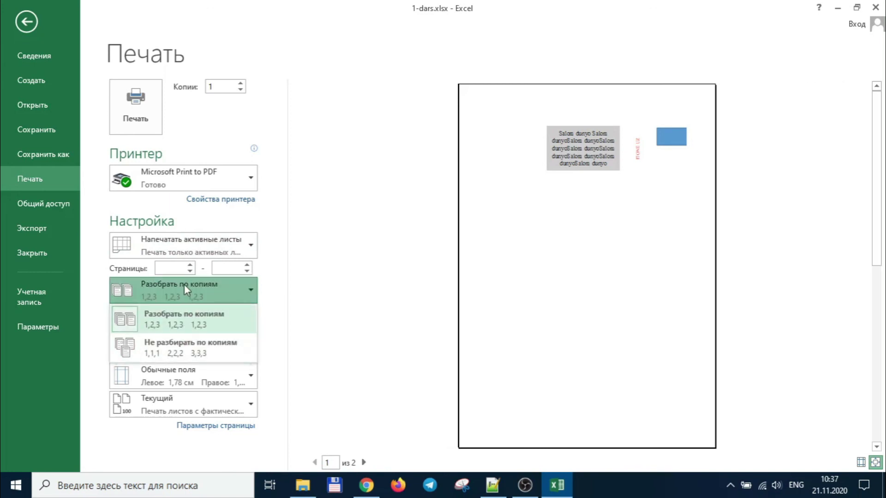
{"action": "left_click", "coordinate": [184, 288]}
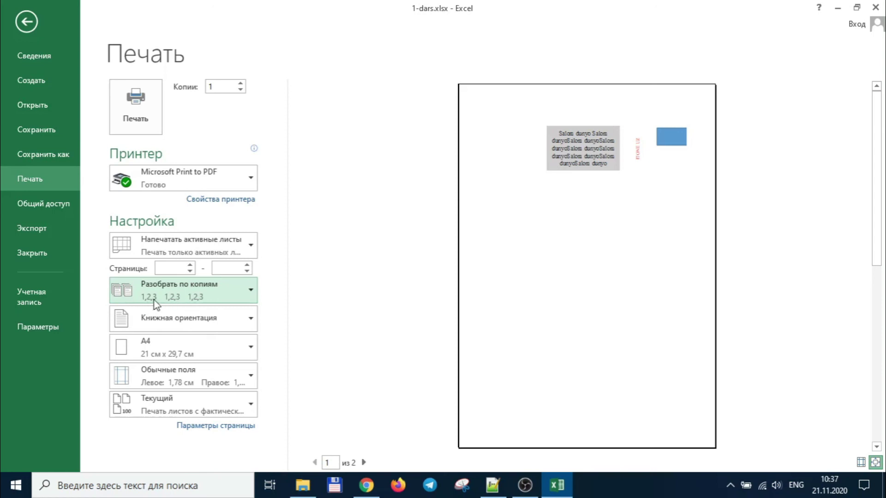
{"action": "left_click", "coordinate": [180, 297]}
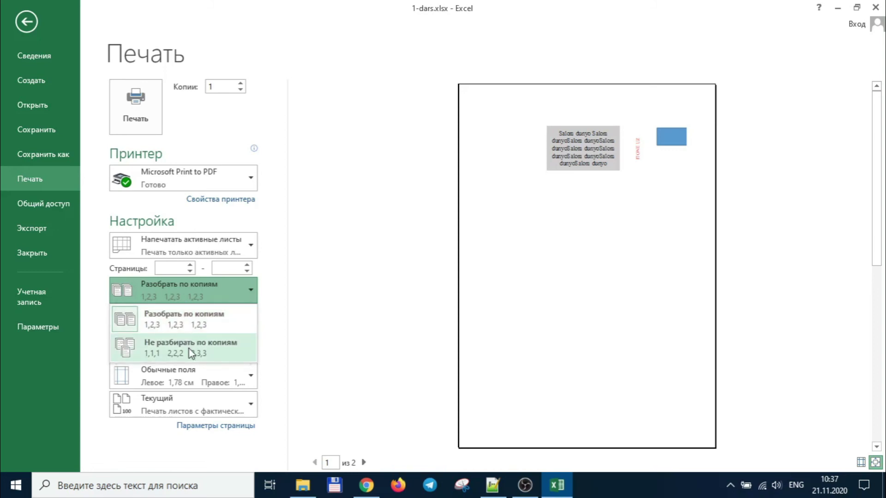
{"action": "left_click", "coordinate": [189, 351]}
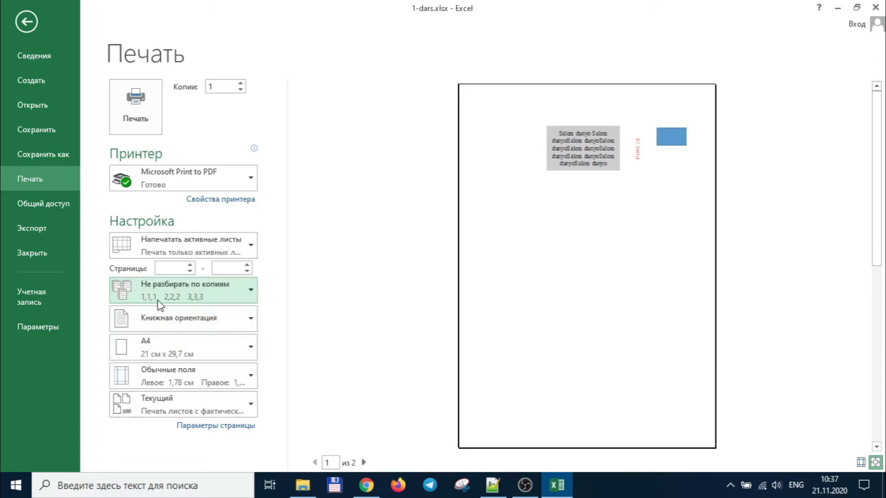
{"action": "left_click", "coordinate": [184, 295]}
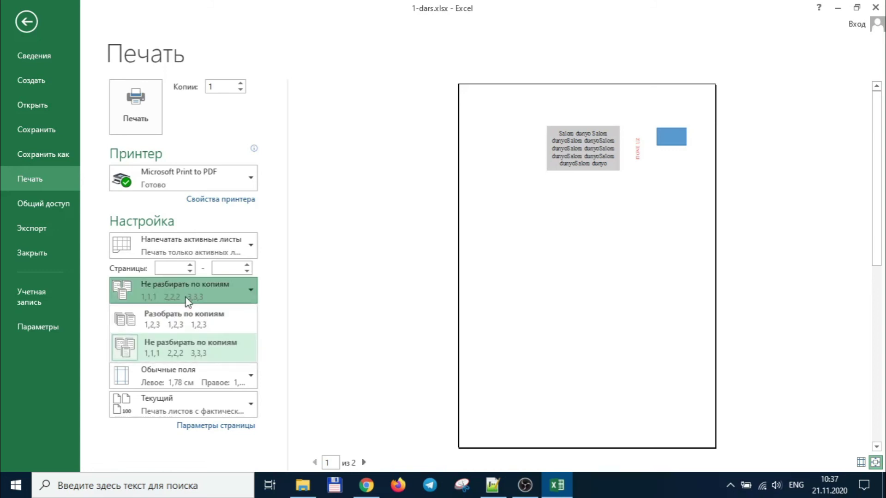
Switch copies back to Collated and set Portrait orientation after trying Landscape.
{"action": "left_click", "coordinate": [178, 289]}
{"action": "left_click", "coordinate": [178, 290]}
{"action": "left_click", "coordinate": [177, 295]}
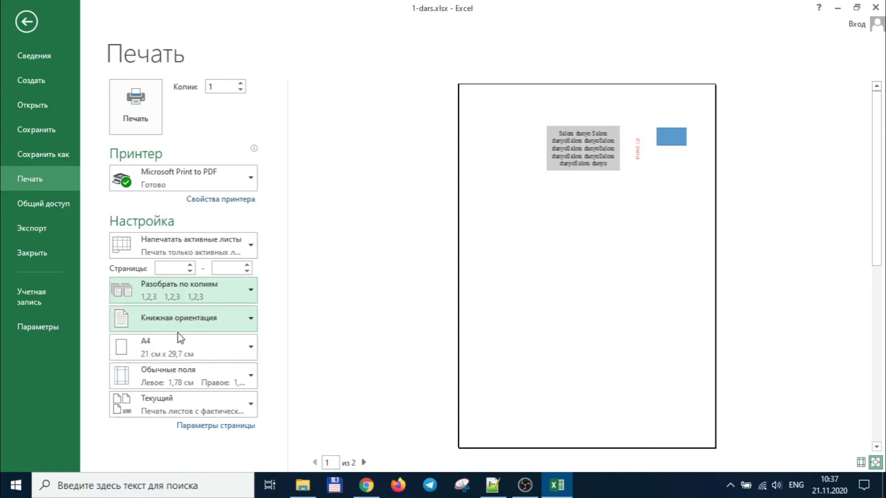
{"action": "left_click", "coordinate": [165, 328]}
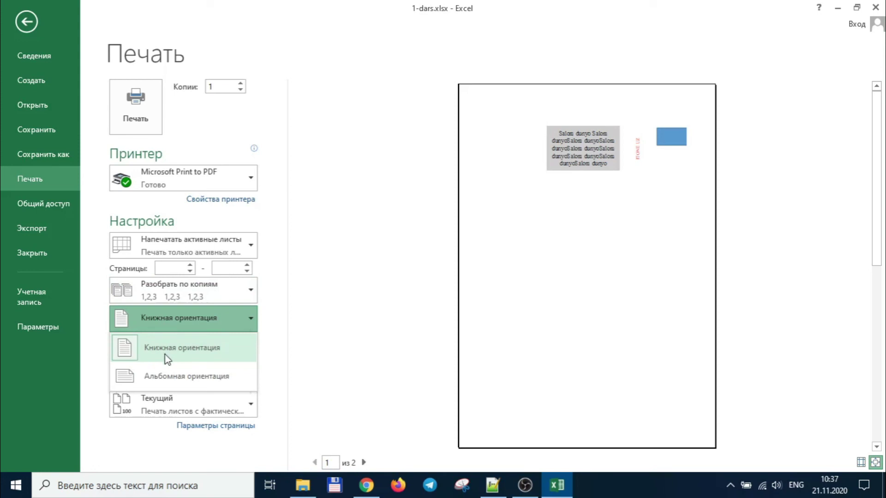
{"action": "left_click", "coordinate": [186, 318]}
{"action": "left_click", "coordinate": [186, 319]}
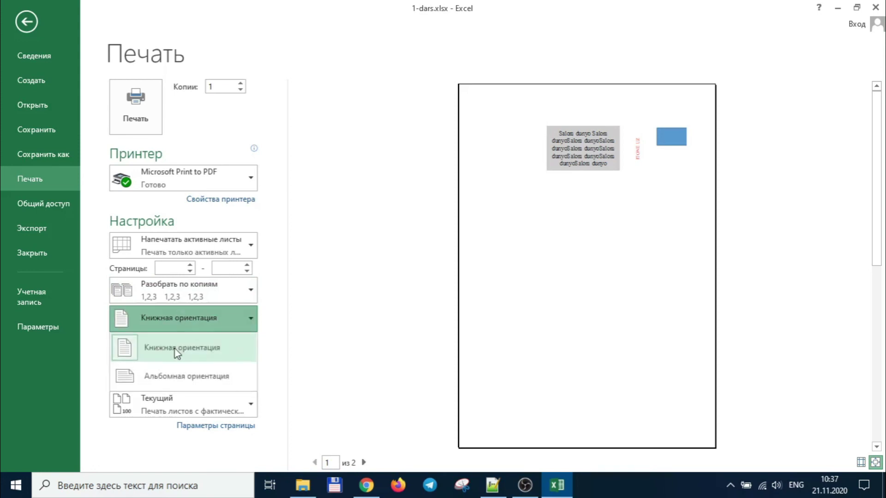
{"action": "left_click", "coordinate": [177, 351]}
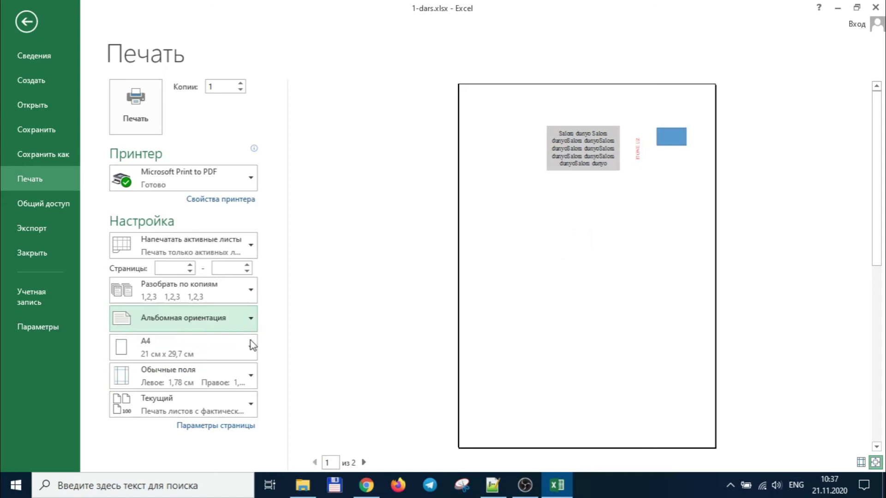
{"action": "left_click", "coordinate": [229, 322]}
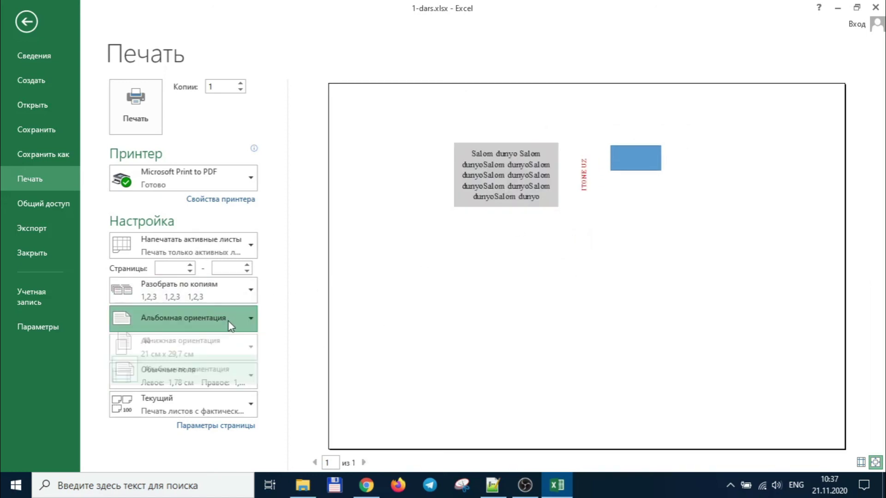
{"action": "left_click", "coordinate": [217, 341]}
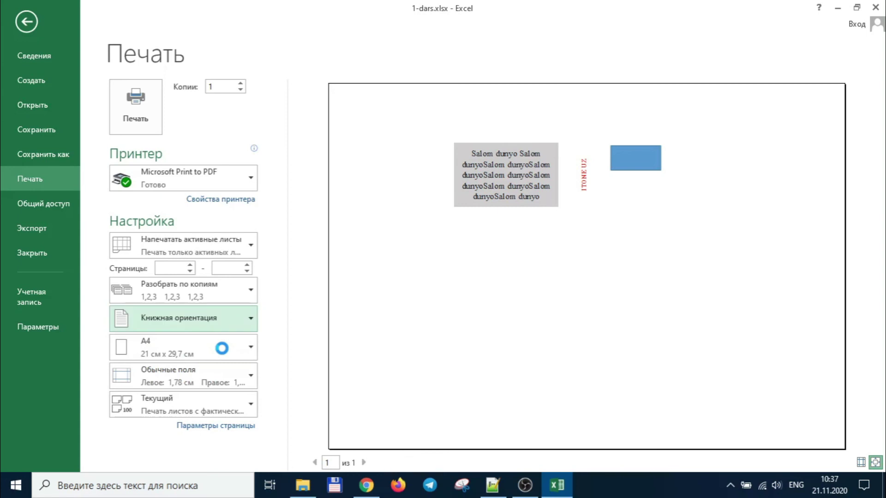
Keep A4 paper size and apply the Narrow margin preset.
{"action": "left_click", "coordinate": [245, 350]}
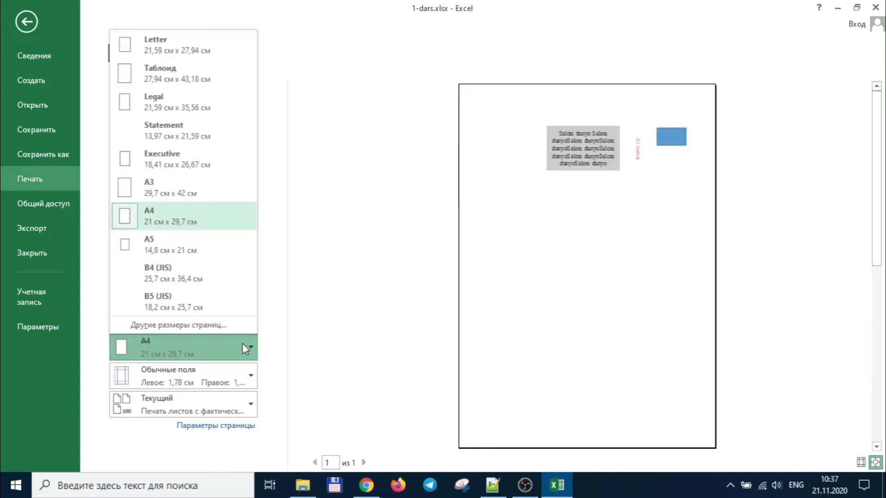
{"action": "left_click", "coordinate": [350, 259]}
{"action": "left_click", "coordinate": [232, 352]}
{"action": "left_click", "coordinate": [344, 313]}
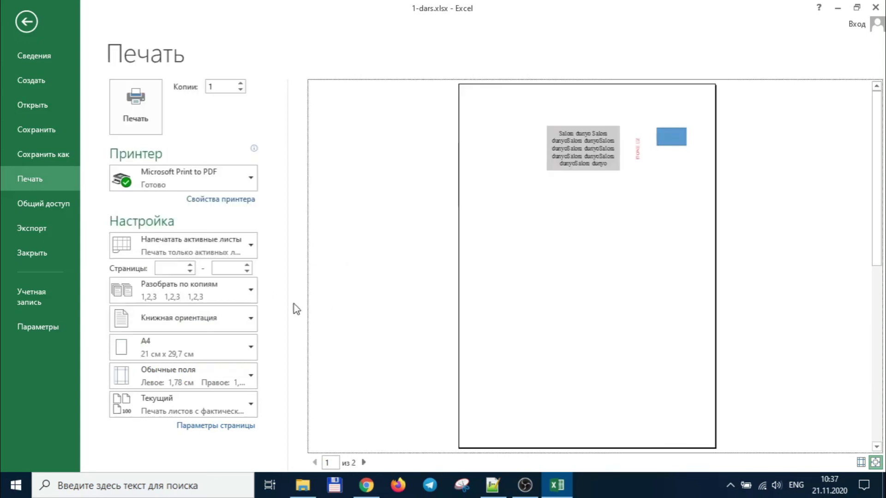
{"action": "left_click", "coordinate": [227, 376]}
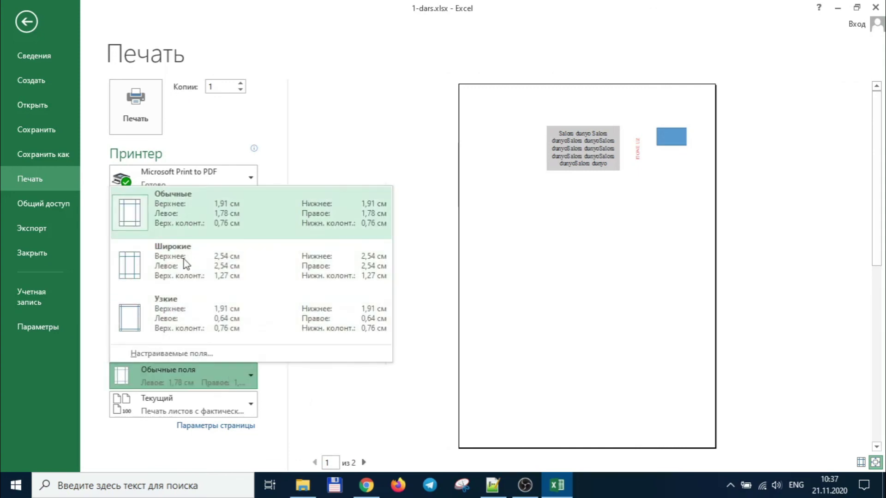
{"action": "left_click", "coordinate": [180, 316]}
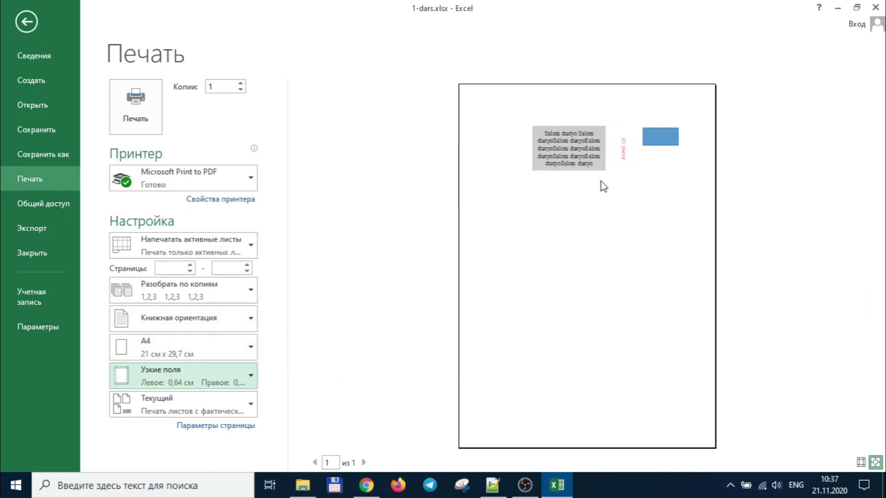
Scale printing to Fit Sheet on One Page, return to 2-sahifa and select the blue rectangle.
{"action": "left_click", "coordinate": [238, 406]}
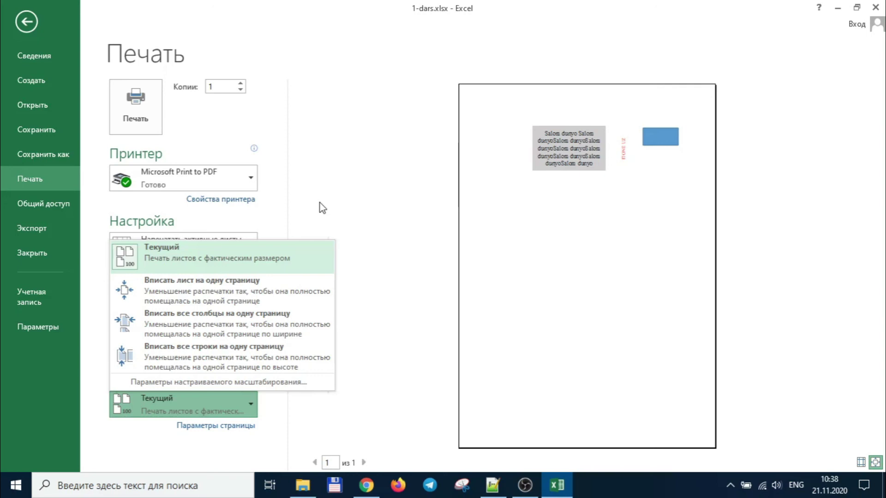
{"action": "left_click", "coordinate": [262, 295]}
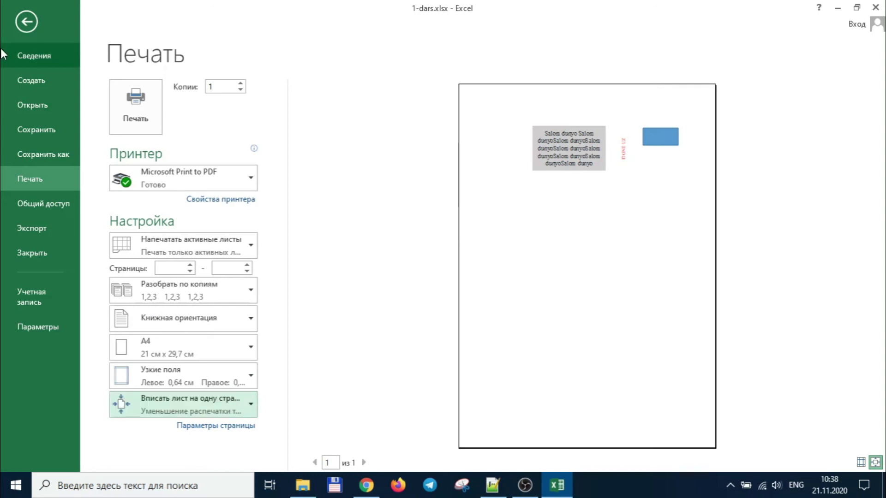
{"action": "left_click", "coordinate": [23, 26]}
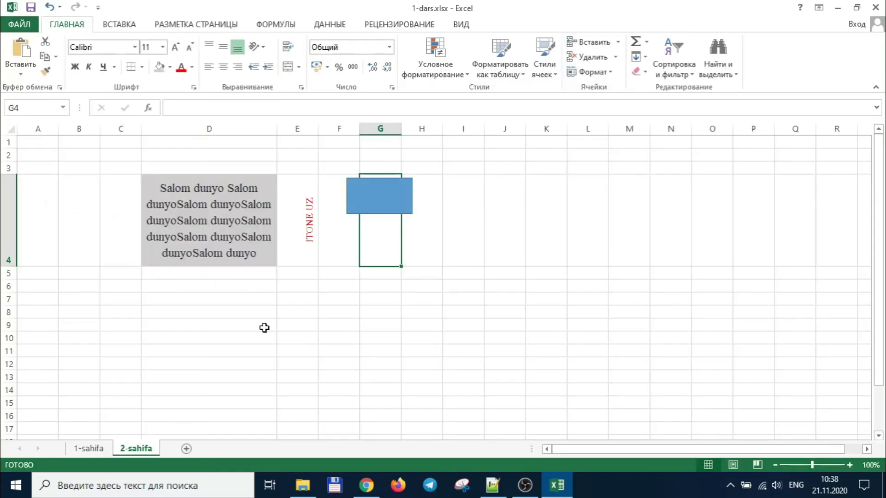
{"action": "left_click", "coordinate": [262, 337]}
{"action": "left_click", "coordinate": [376, 205]}
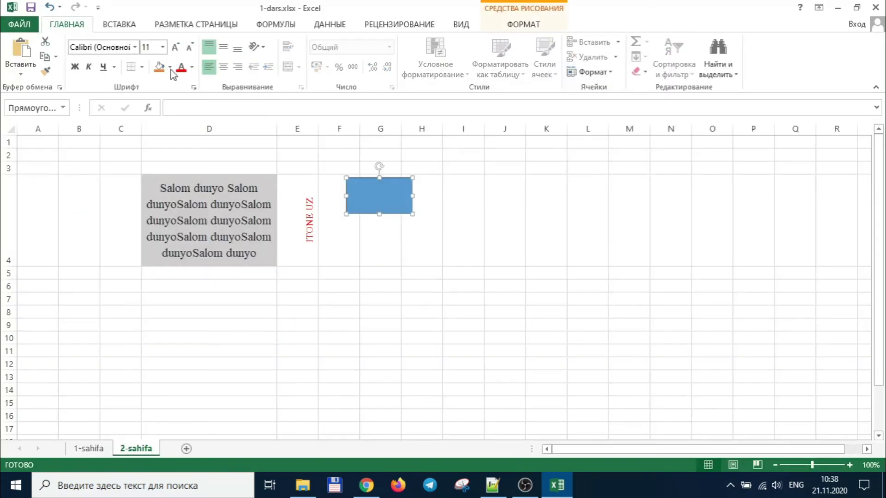